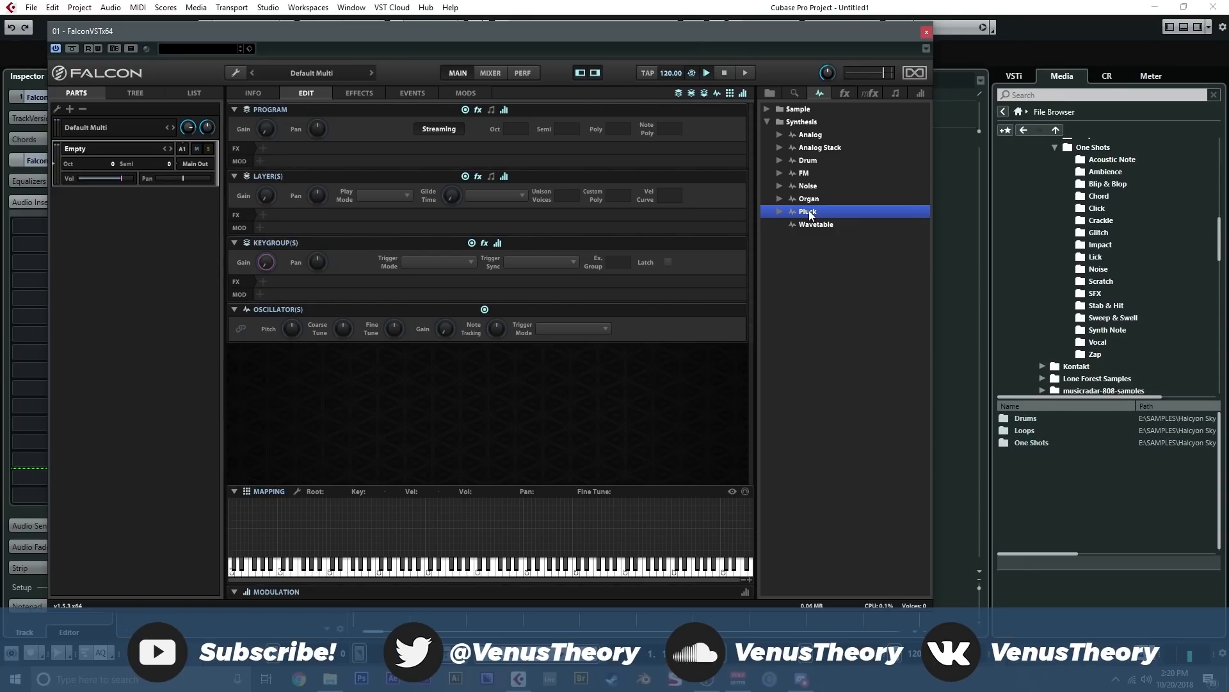
Step: Load a Pluck oscillator into the empty program and cycle its built-in excitation samples to Gritting
drag(810, 215, 460, 499)
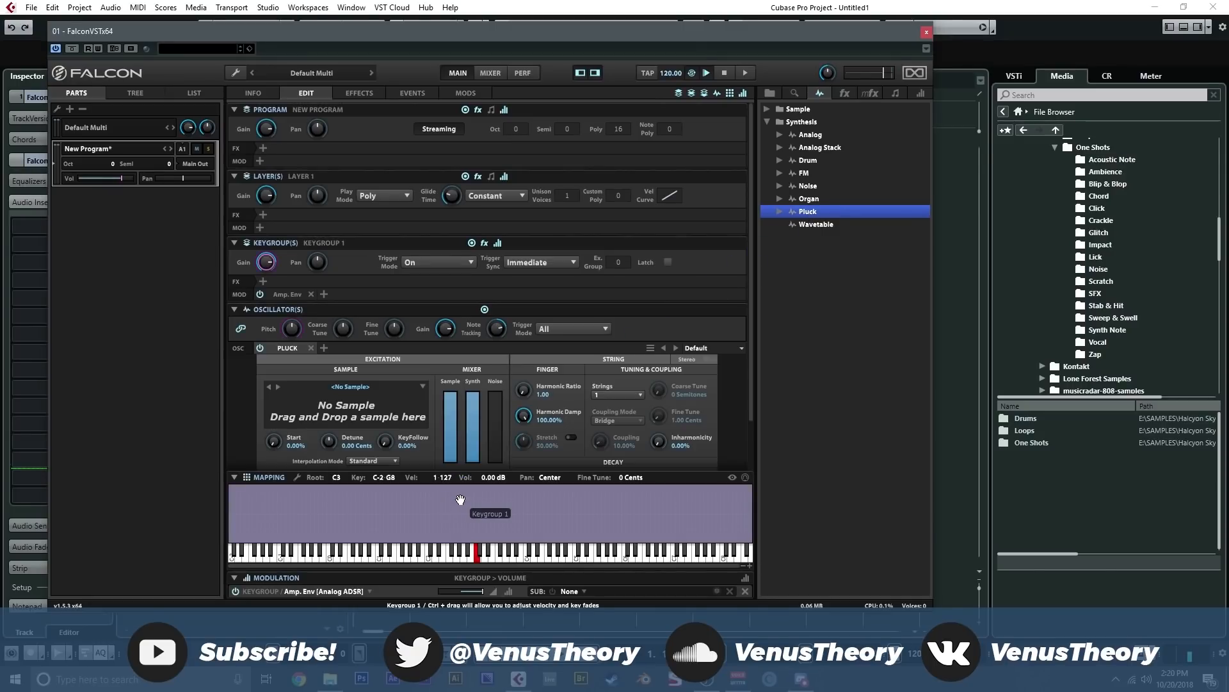
scroll(752, 378, down, 2)
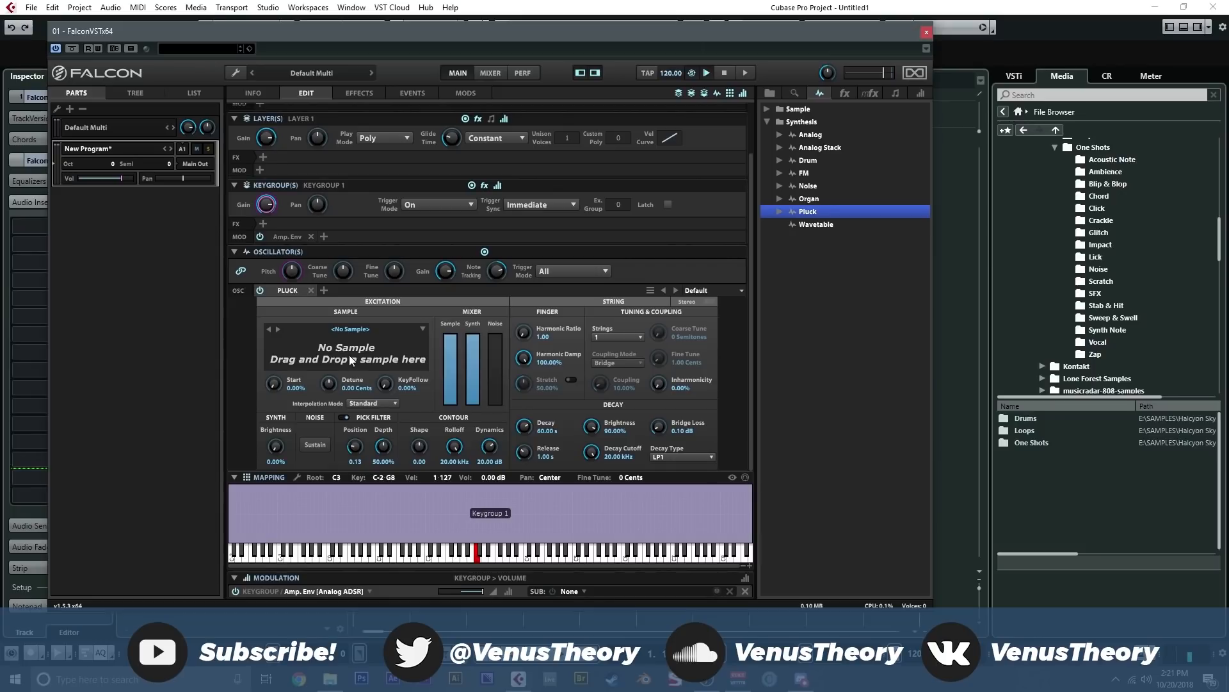
click(278, 329)
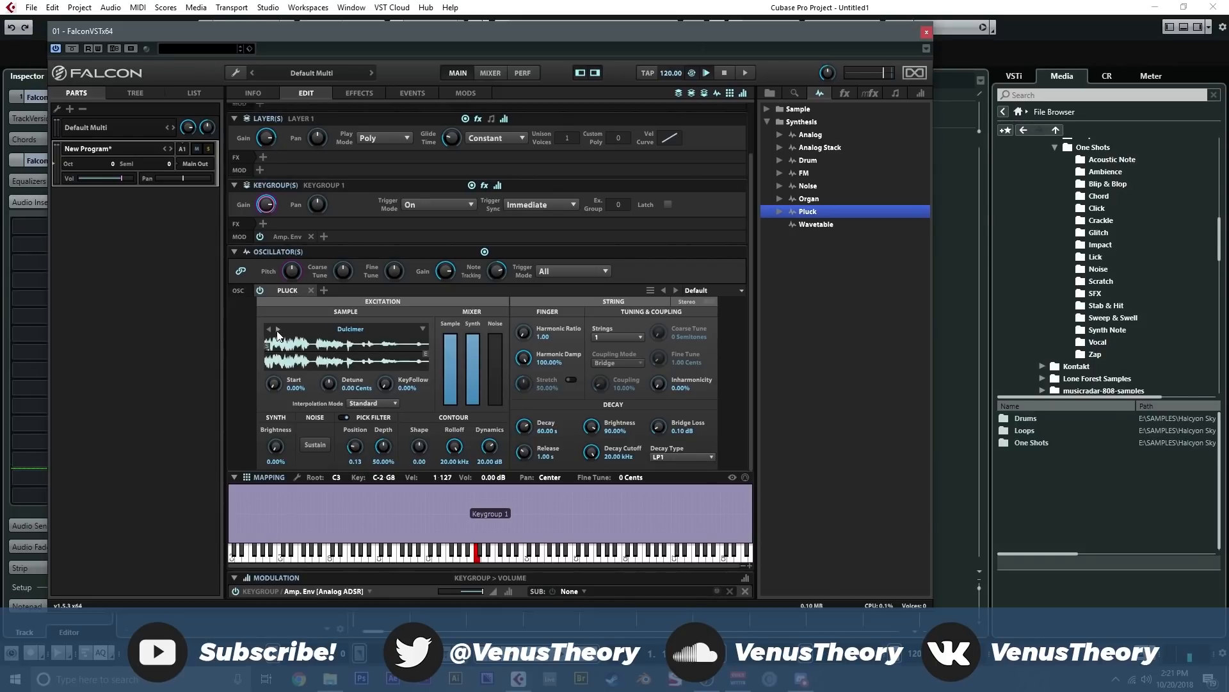
click(278, 329)
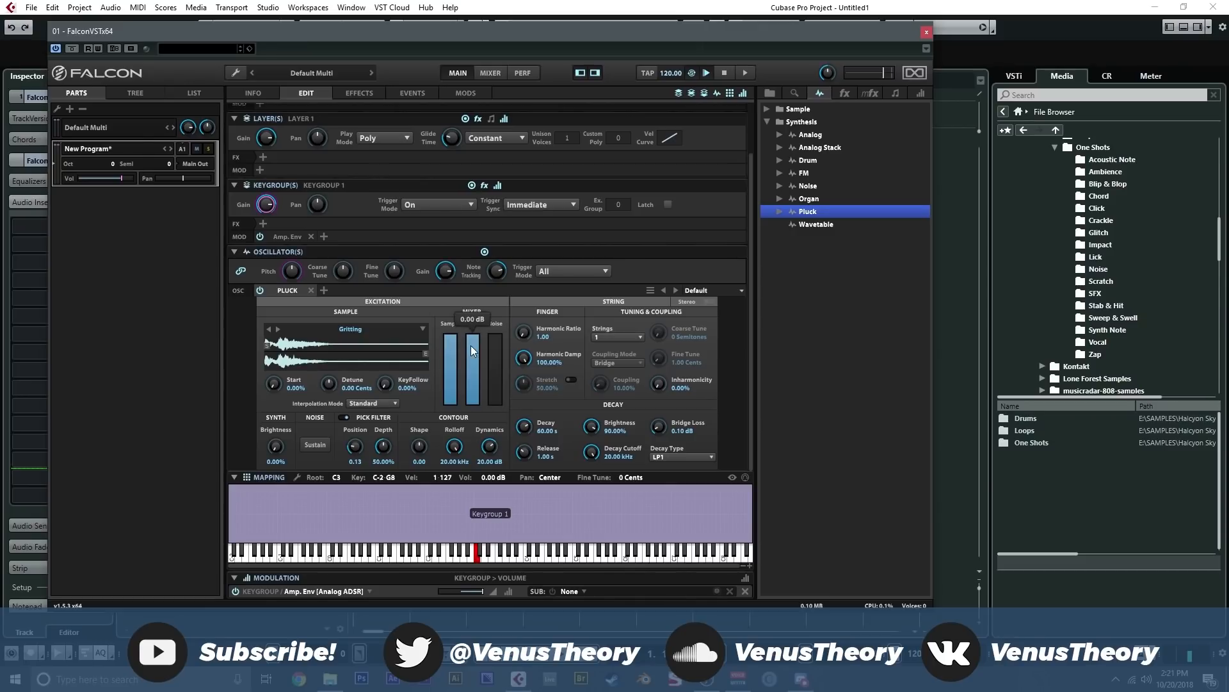
click(502, 551)
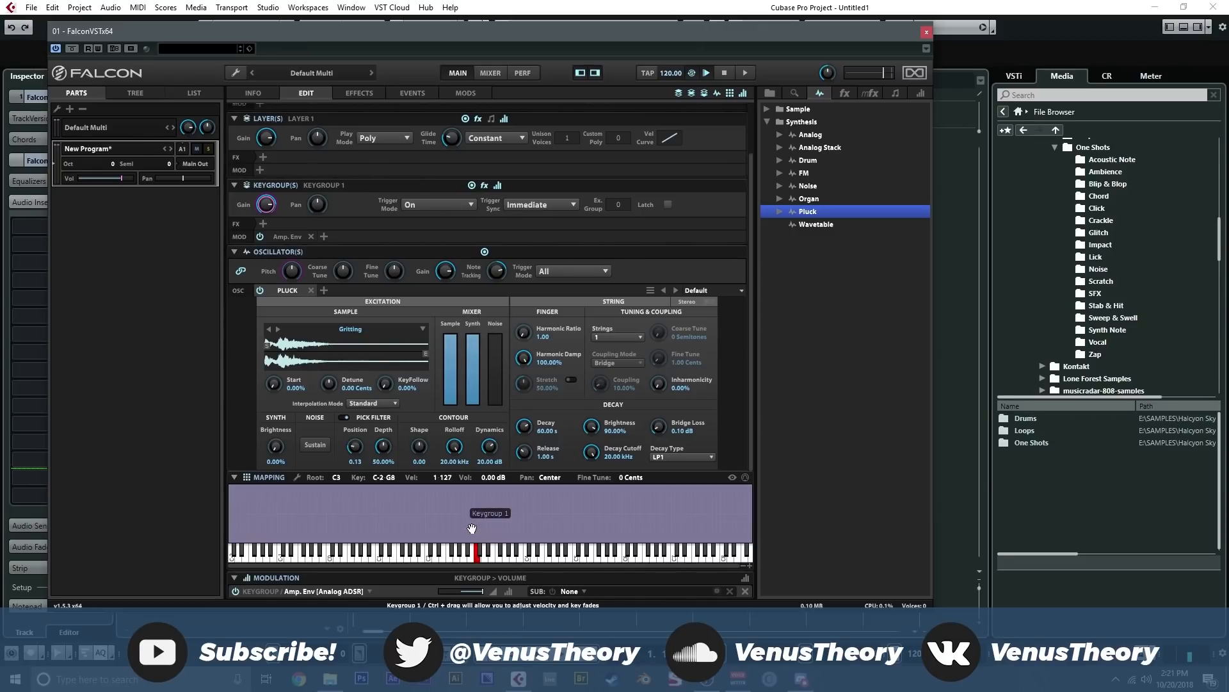
click(503, 551)
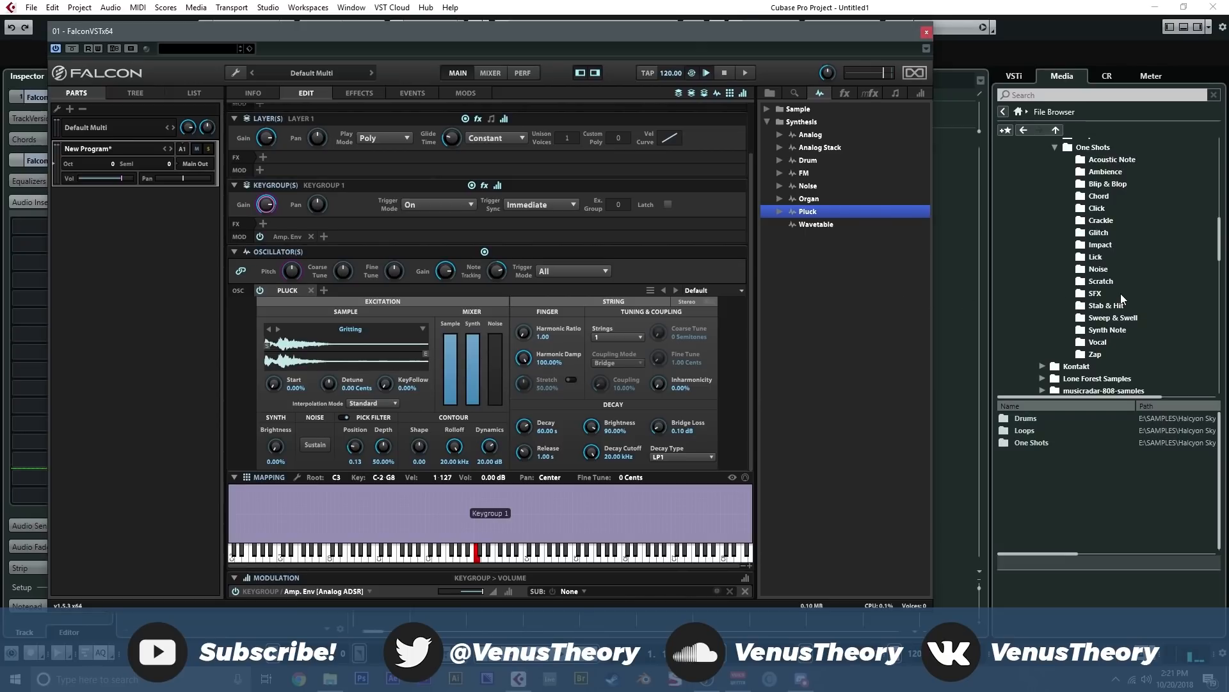
Step: Audition the Noise one-shots and load Noise Artcore as the Pluck oscillator's excitation sample
click(1098, 269)
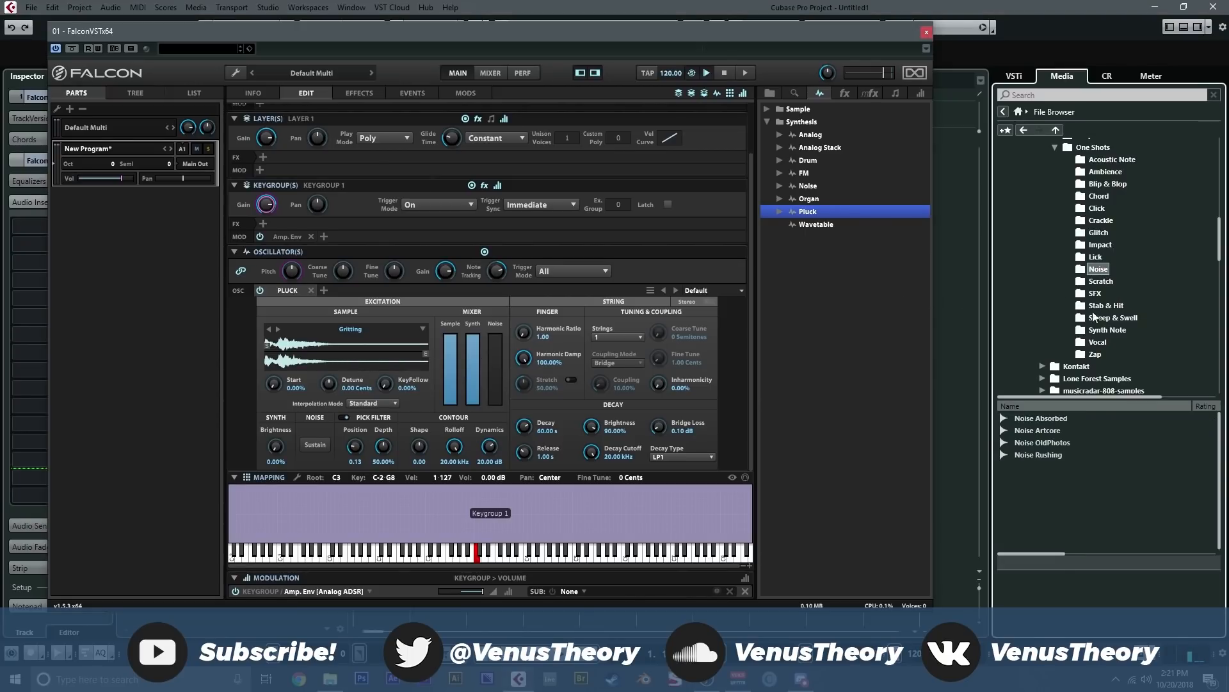
click(1067, 440)
click(1058, 435)
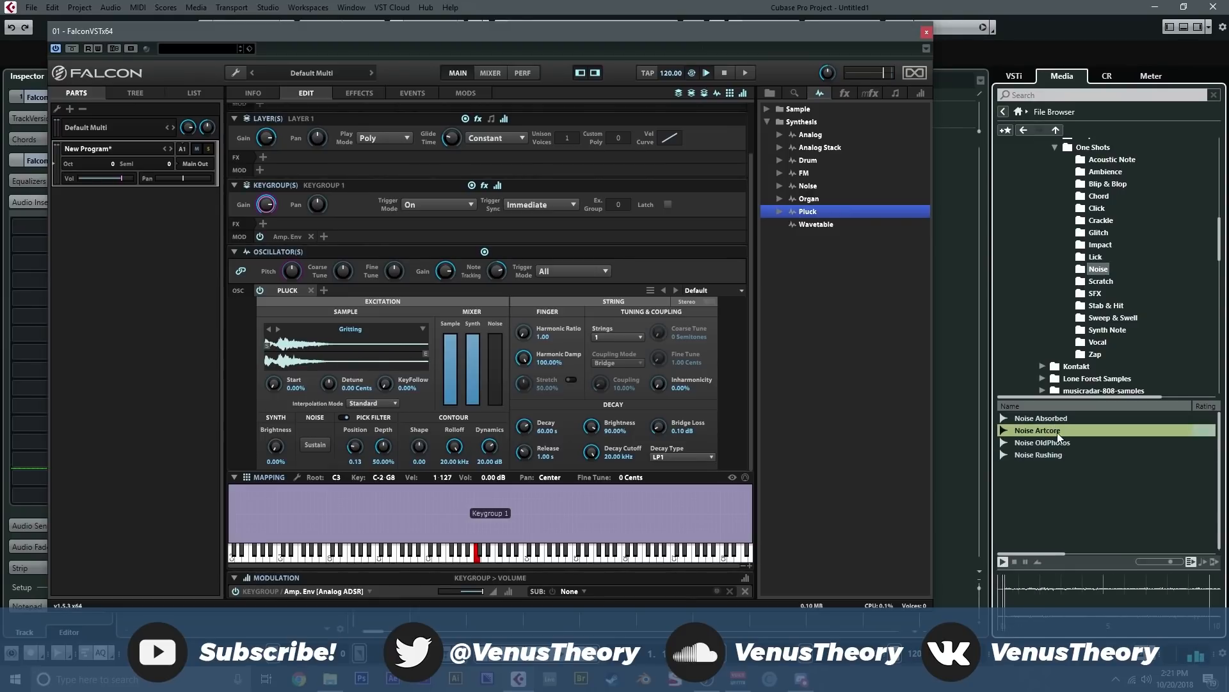
drag(656, 423, 357, 359)
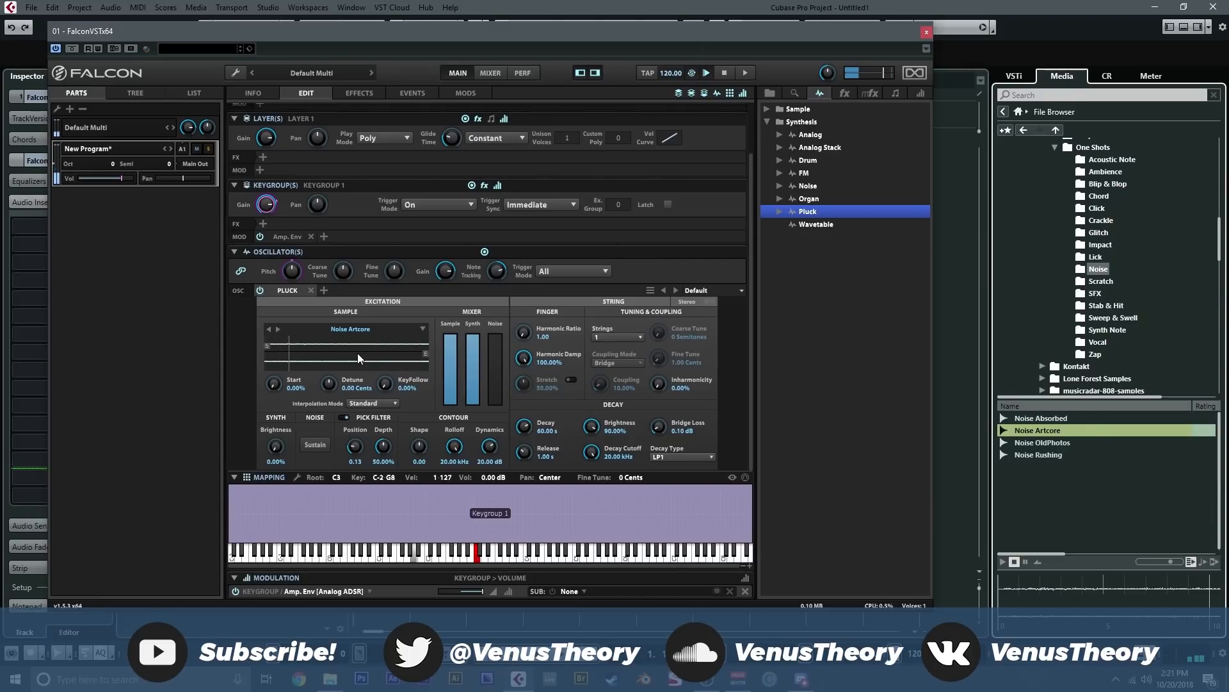
Step: Turn the Synth level fully down in the Pluck mixer and adjust the oscillator gain
drag(472, 364, 469, 456)
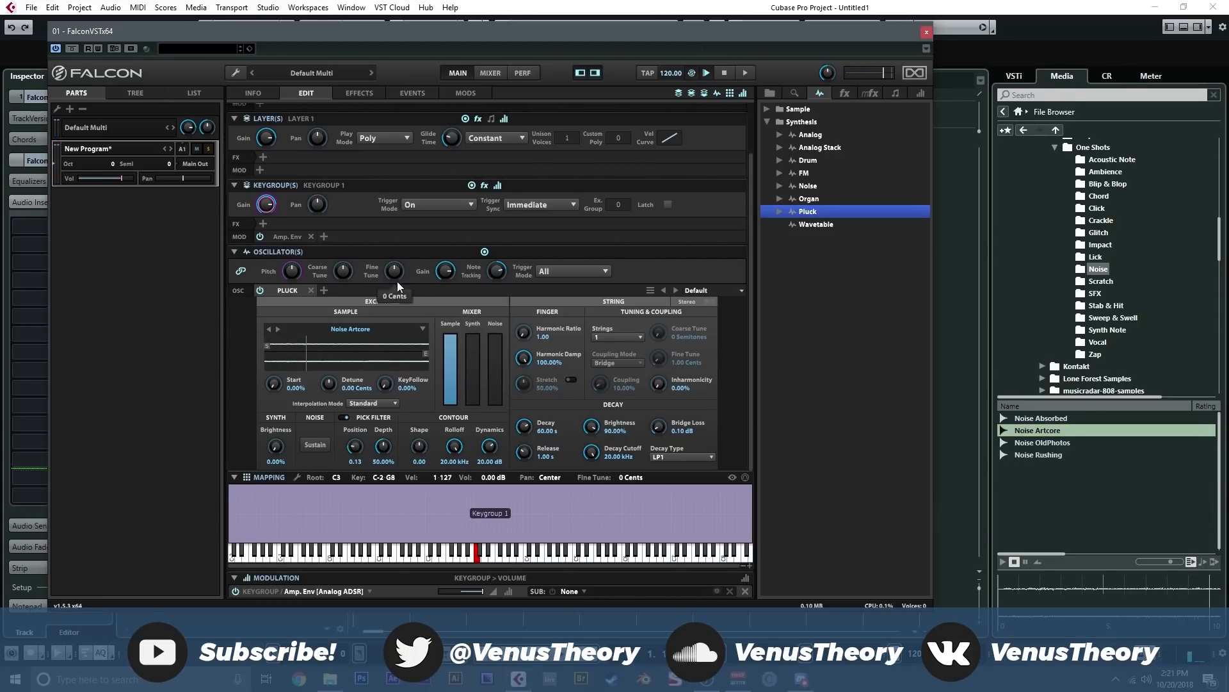
click(443, 273)
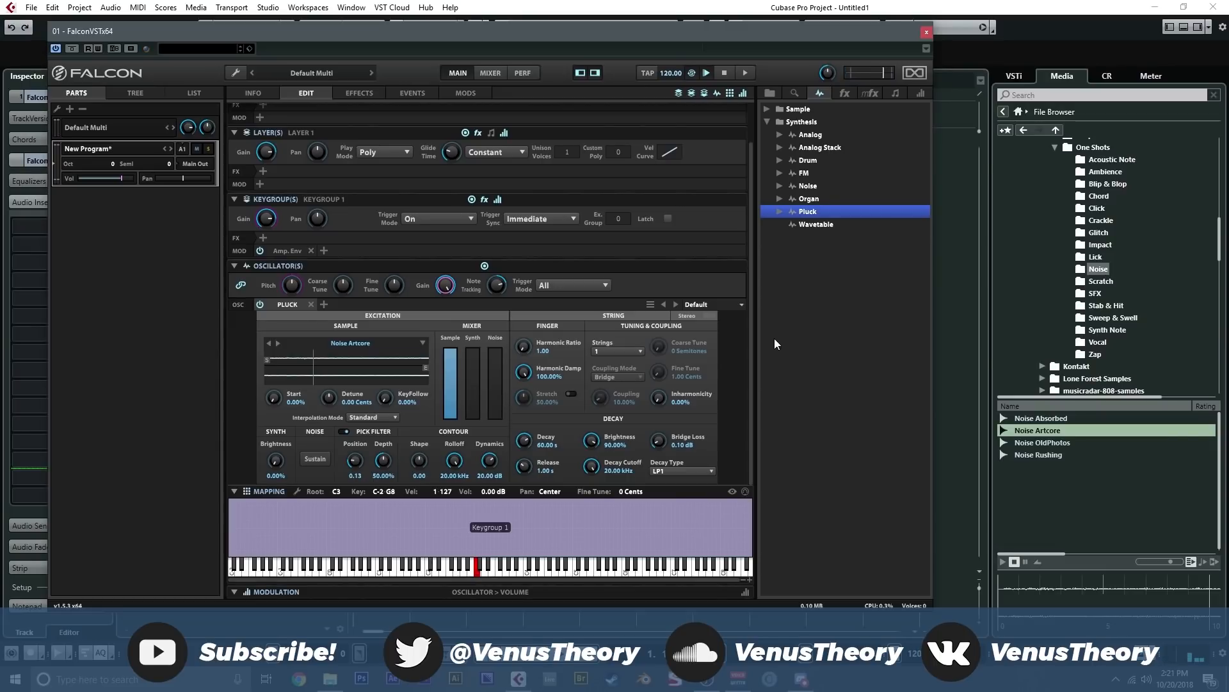
Step: Add two more Pluck oscillators alongside the first one in the same keygroup
drag(801, 213, 366, 310)
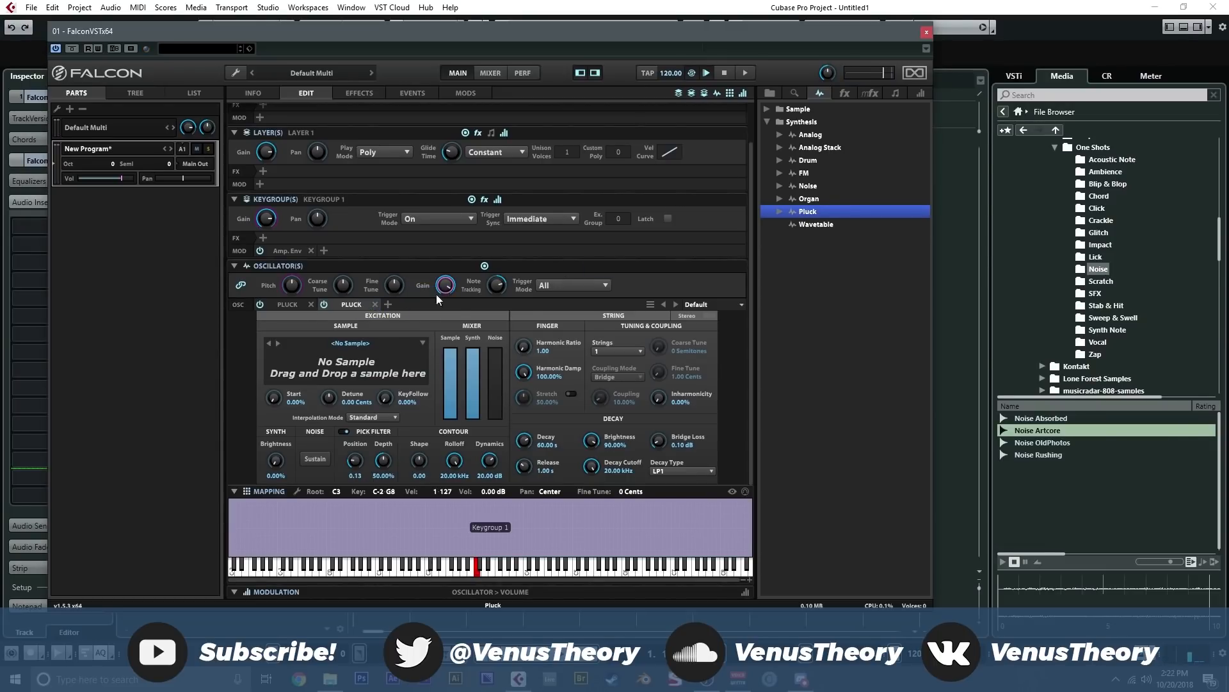
click(780, 212)
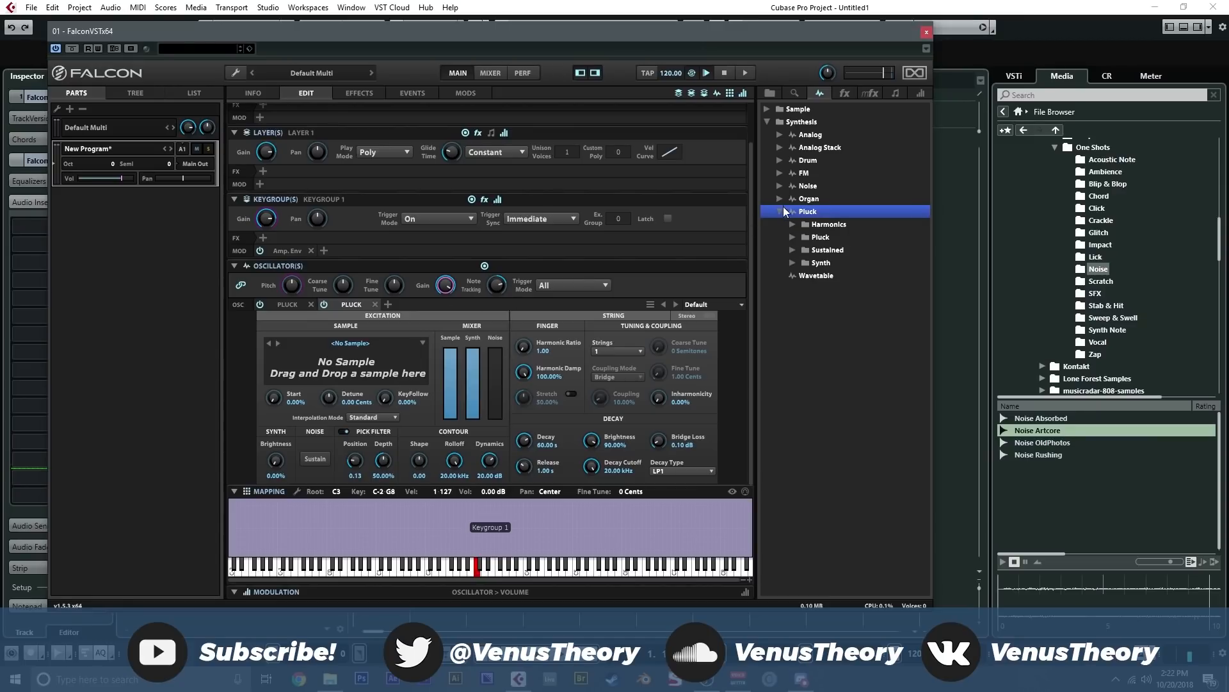
drag(811, 216, 369, 315)
Step: Audition the Crackle one-shots and load Crackle ClearSky as the second Pluck oscillator's excitation sample
click(353, 306)
click(1108, 223)
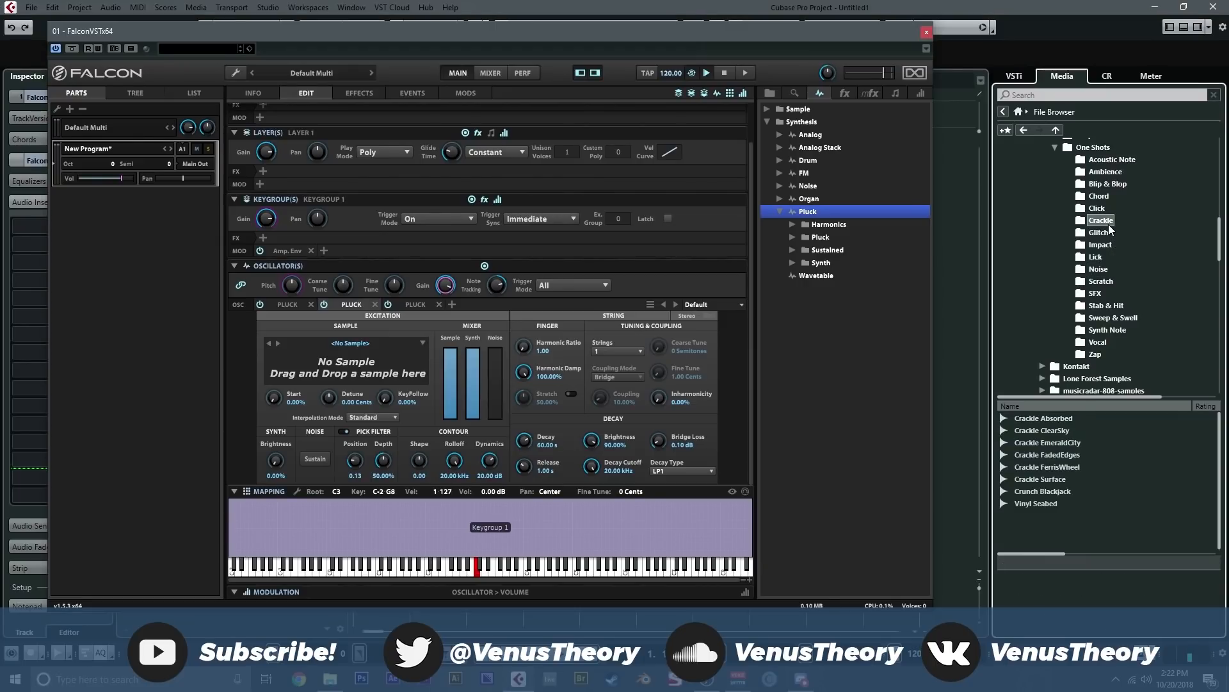
click(1067, 418)
click(1066, 430)
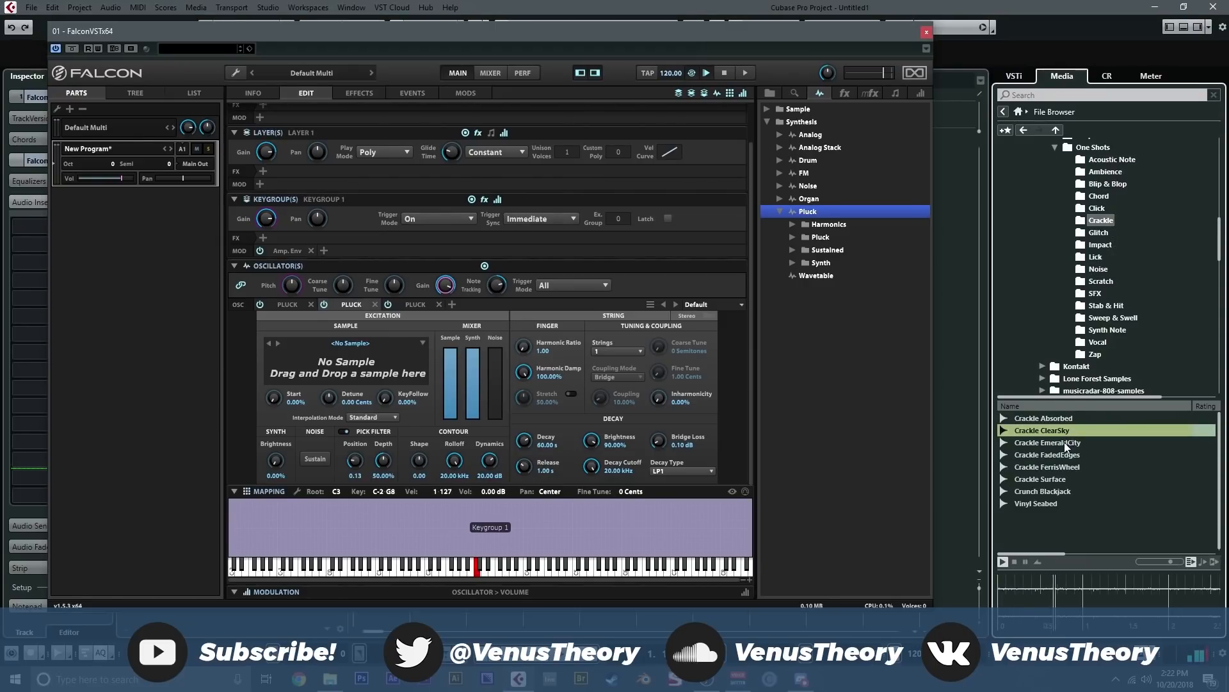
click(1064, 442)
click(1065, 454)
click(1067, 467)
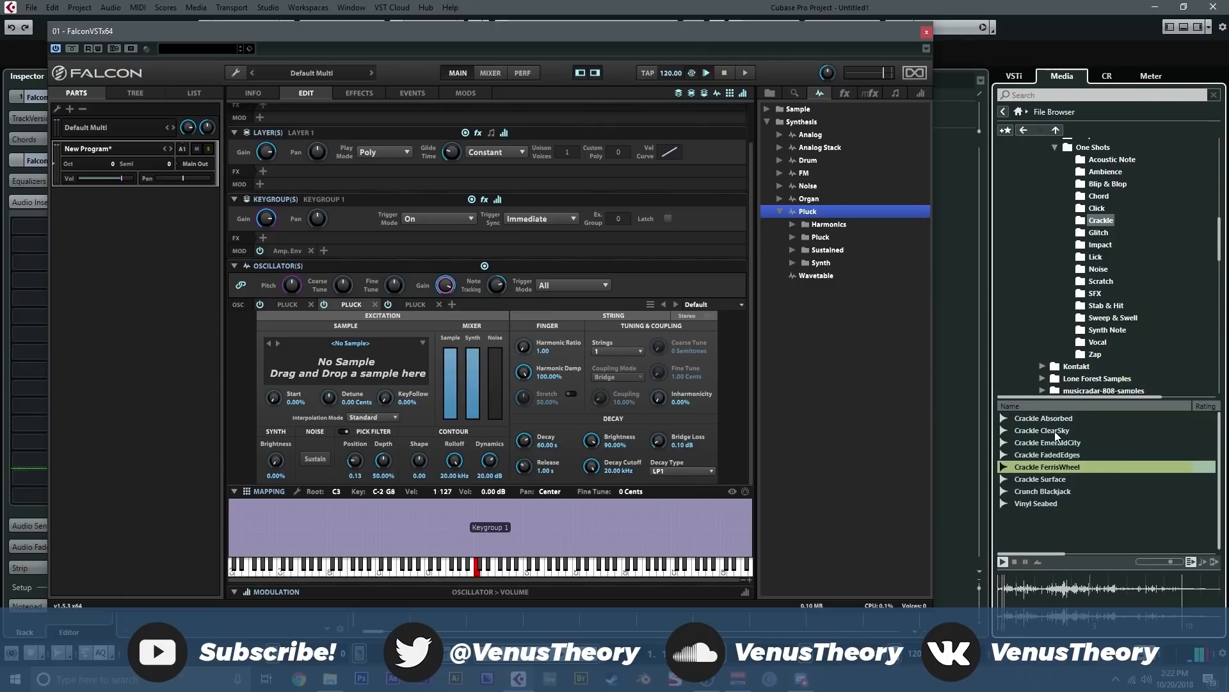
click(1055, 431)
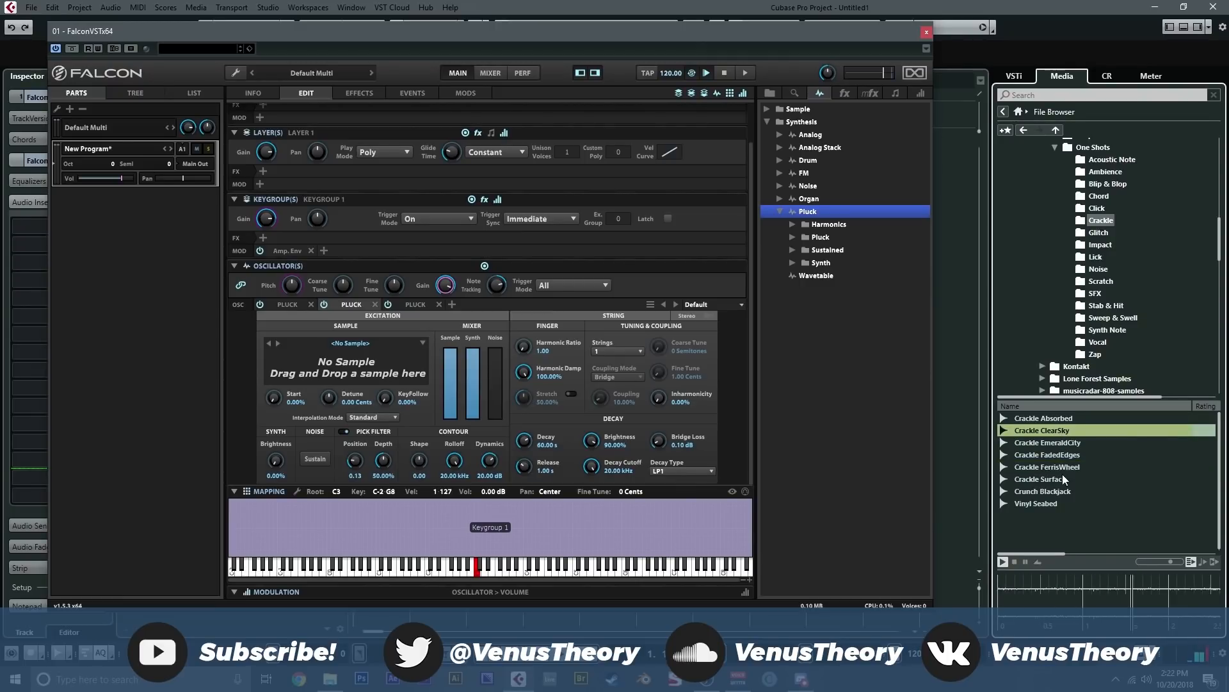
click(1062, 478)
click(1066, 489)
click(1053, 435)
drag(1054, 433, 363, 364)
Step: Load Crackle Absorbed as the third Pluck oscillator's excitation sample and turn its Synth level fully down
click(420, 306)
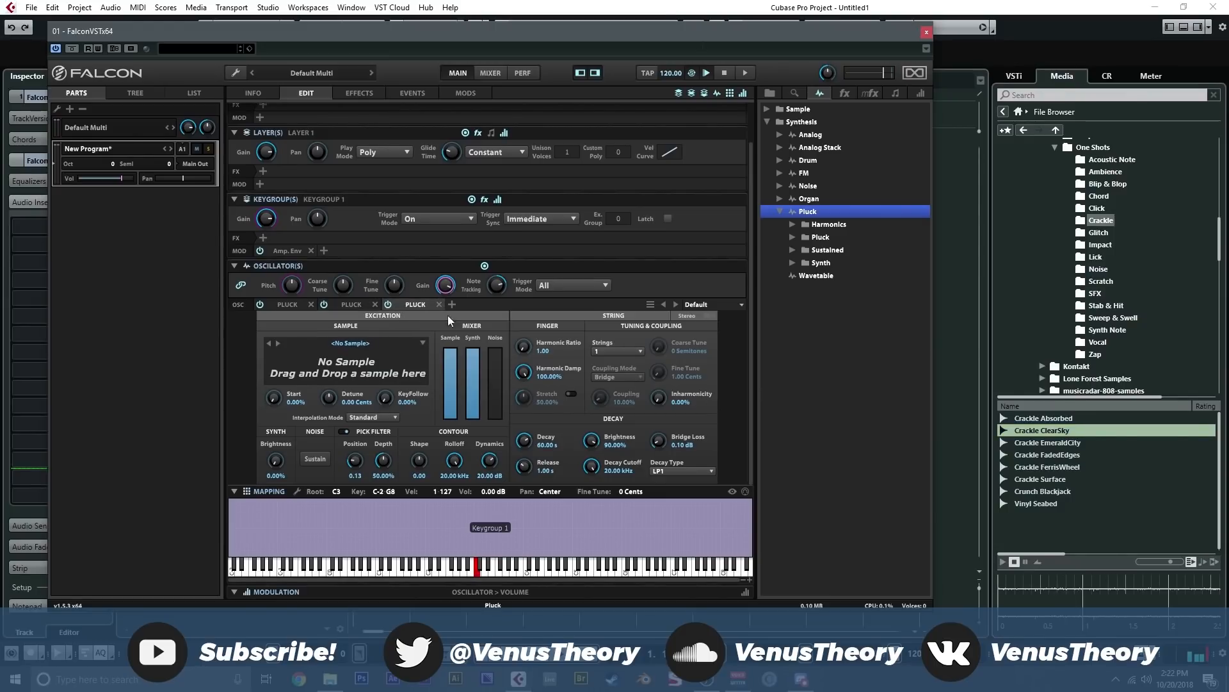
click(1068, 418)
drag(1062, 421, 374, 367)
drag(468, 392, 470, 489)
Step: Turn the second Pluck oscillator's Synth level fully down and adjust the third oscillator's gain
click(350, 301)
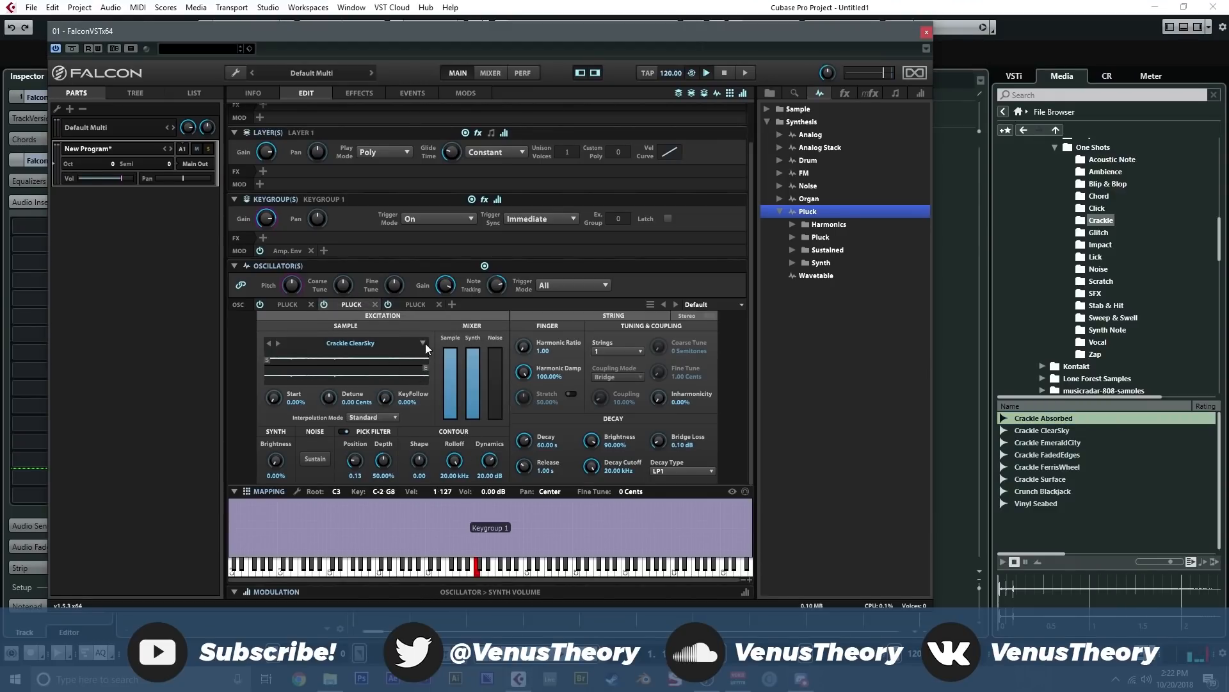
drag(474, 374, 431, 440)
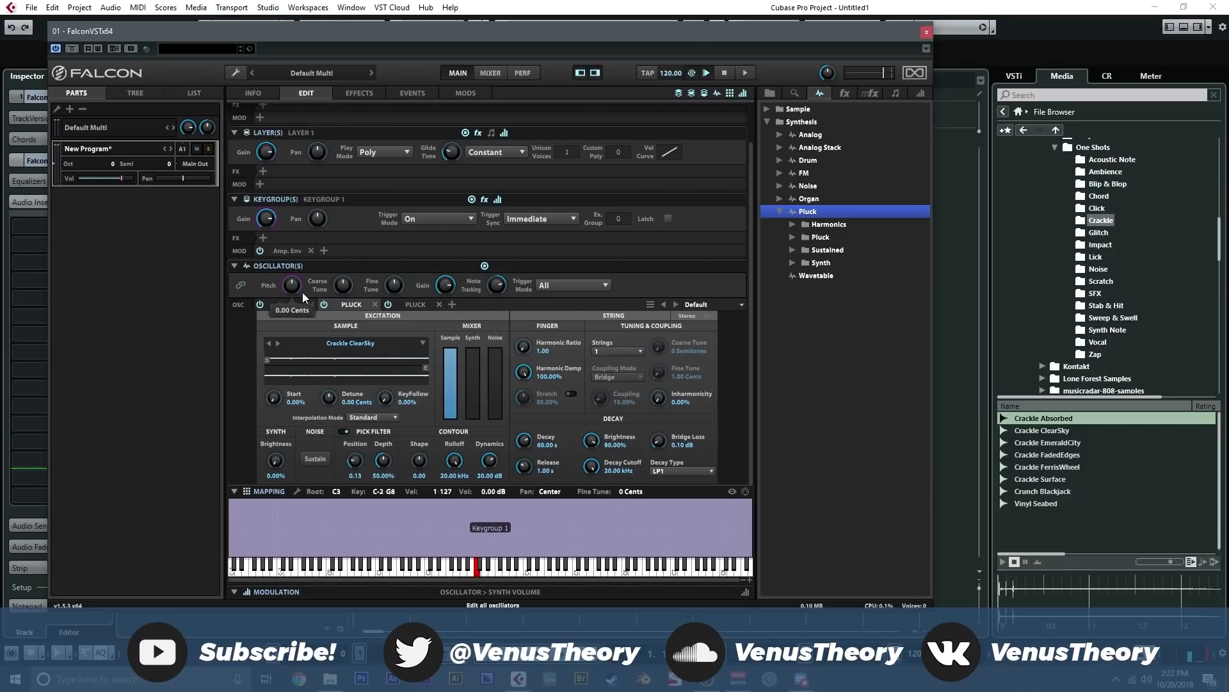
click(402, 307)
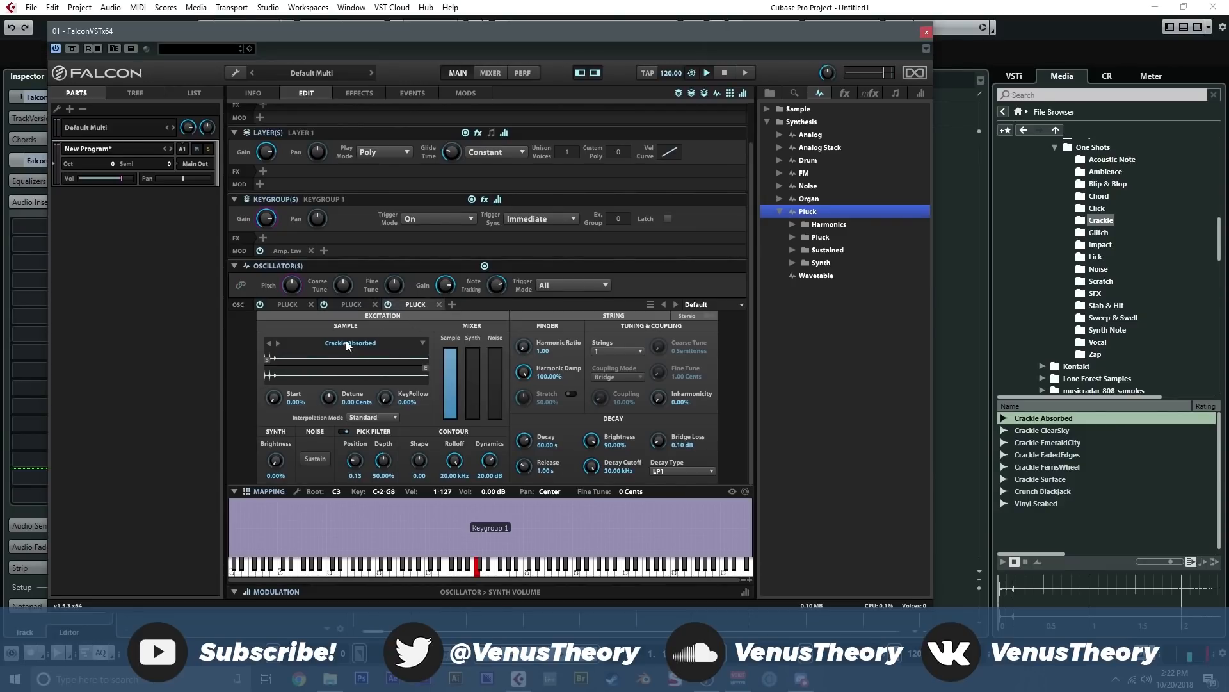
drag(445, 286, 443, 313)
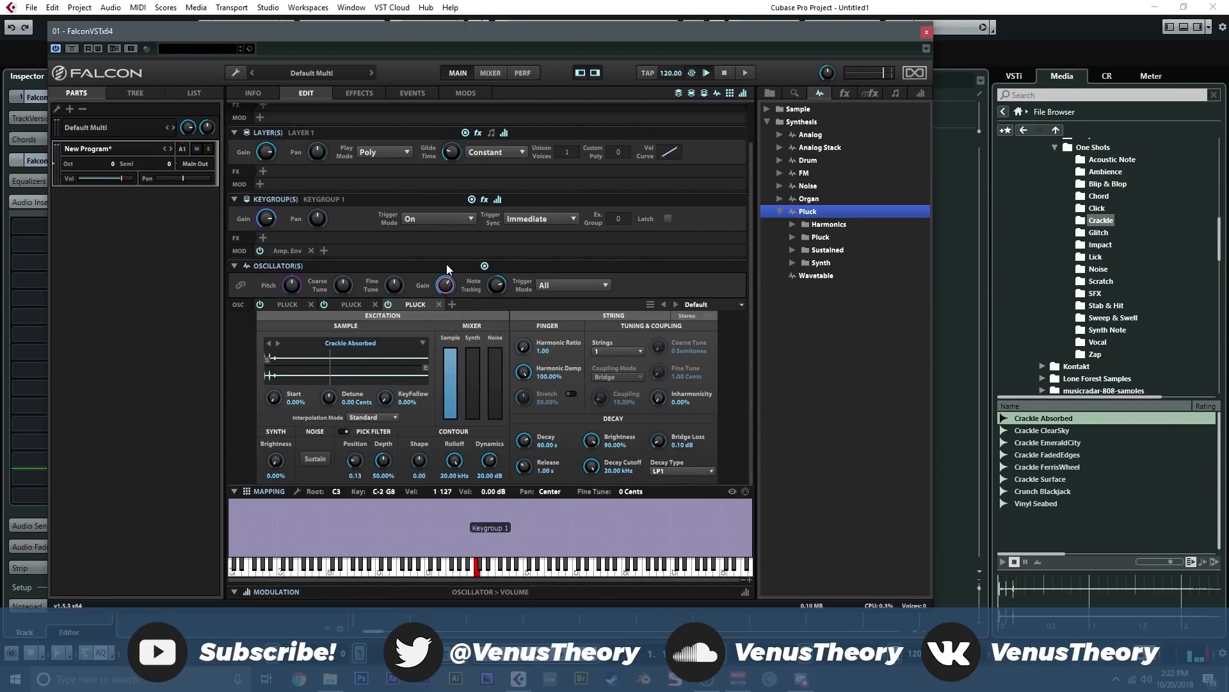
Step: Set Strings to 2 on all three Pluck oscillators and enable Stereo in their string sections
click(351, 304)
click(618, 351)
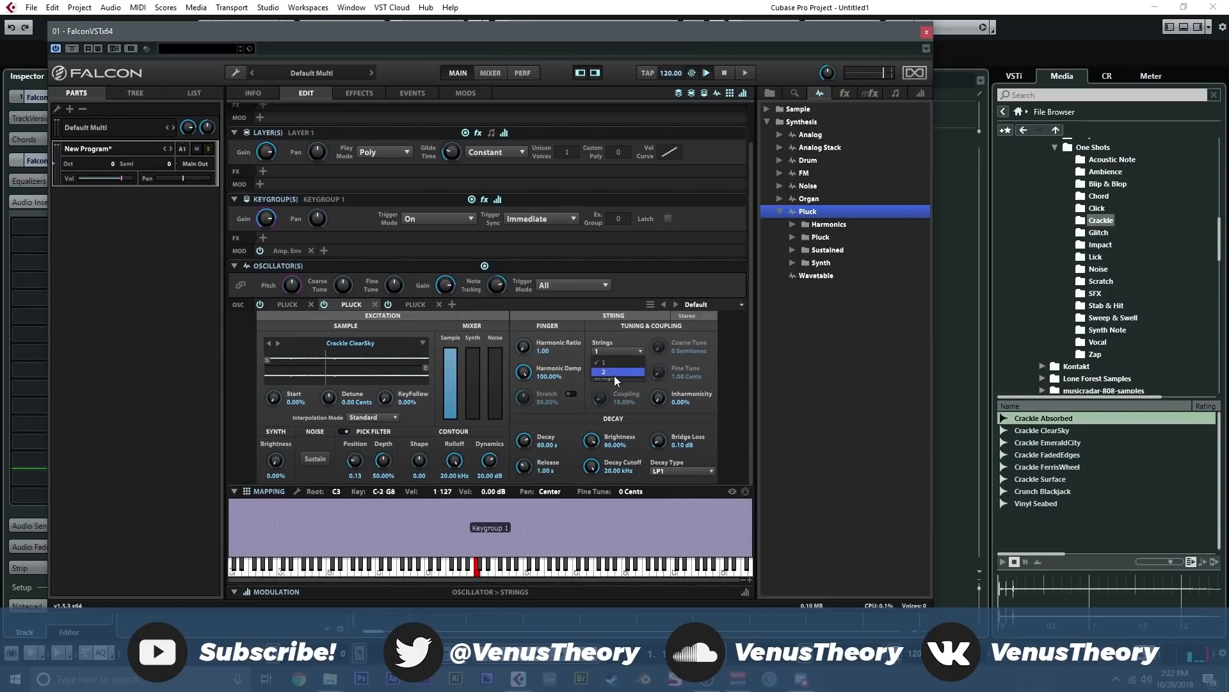
click(415, 302)
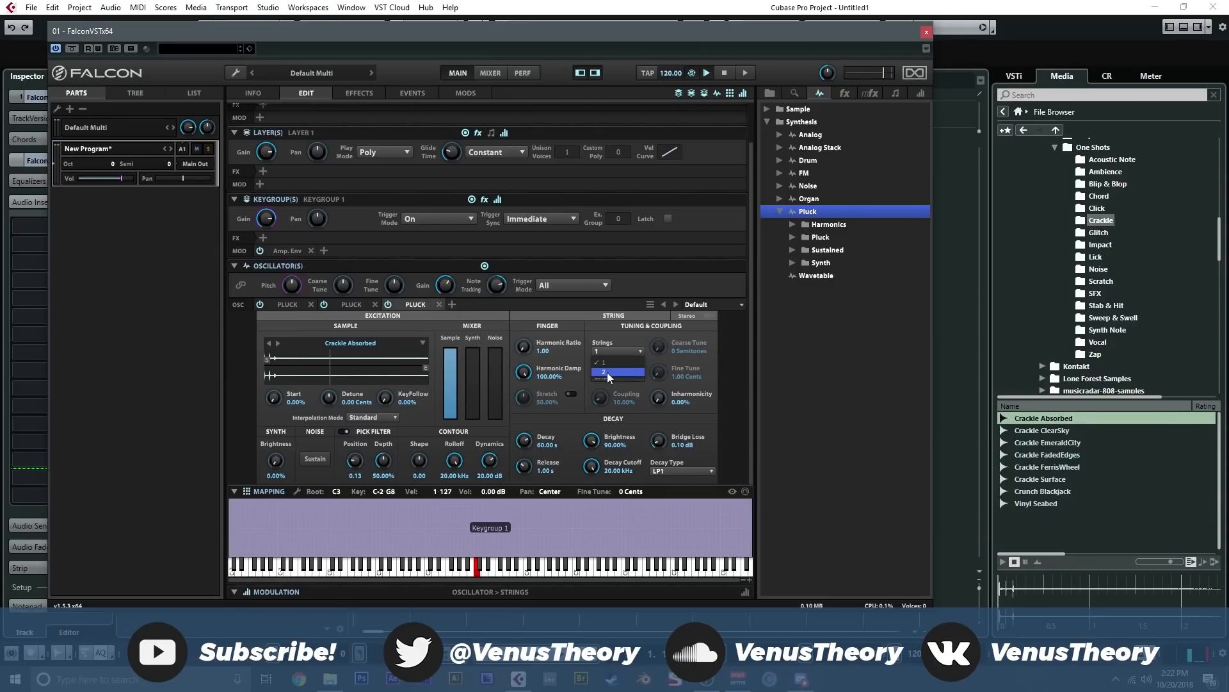
click(287, 304)
click(616, 372)
click(356, 305)
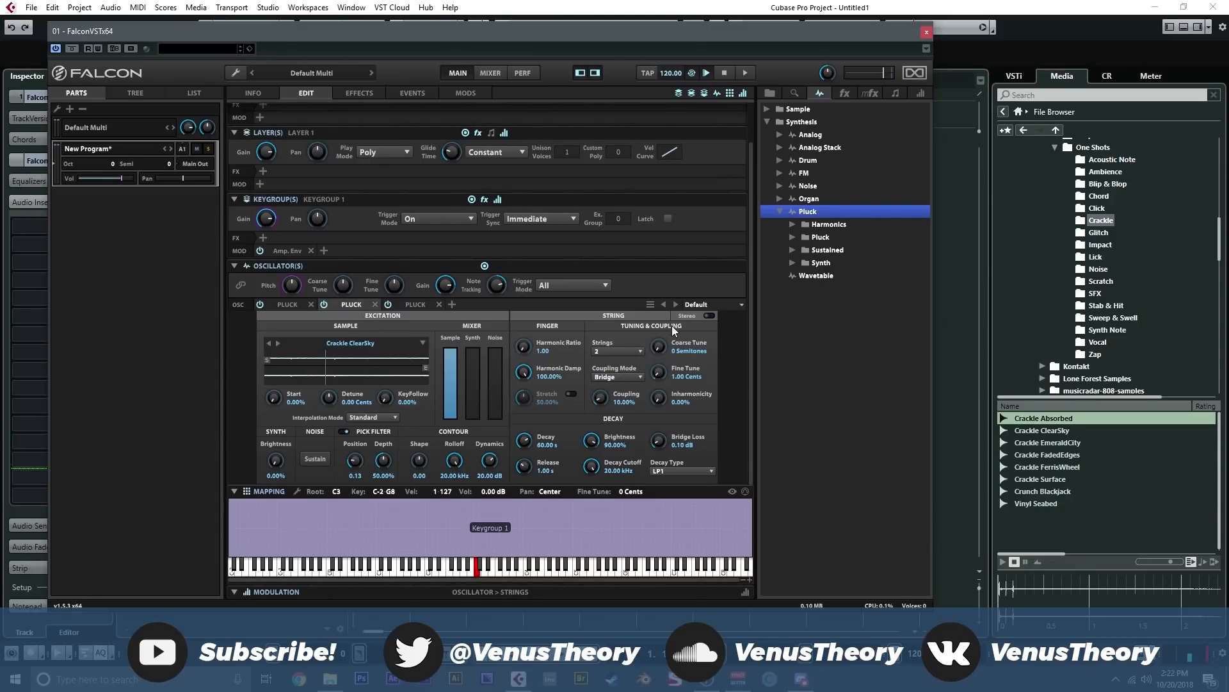
click(416, 305)
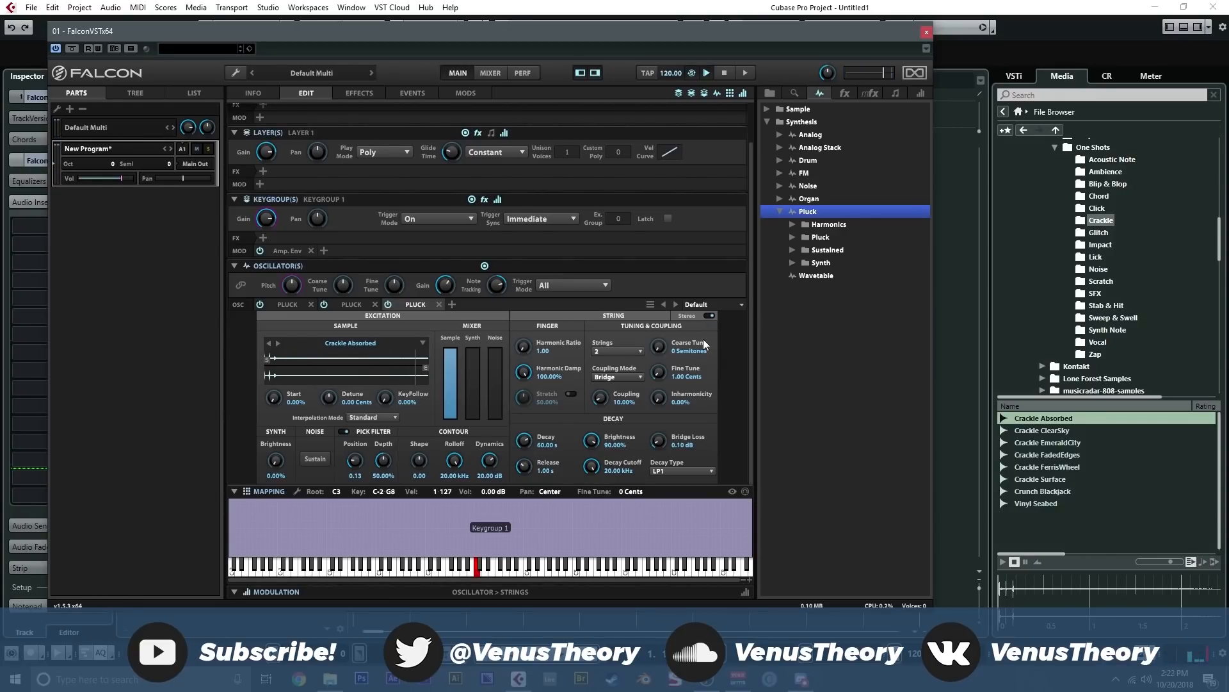
Step: Set the Attack of the keygroup's amplitude envelope to about 353 ms
click(287, 251)
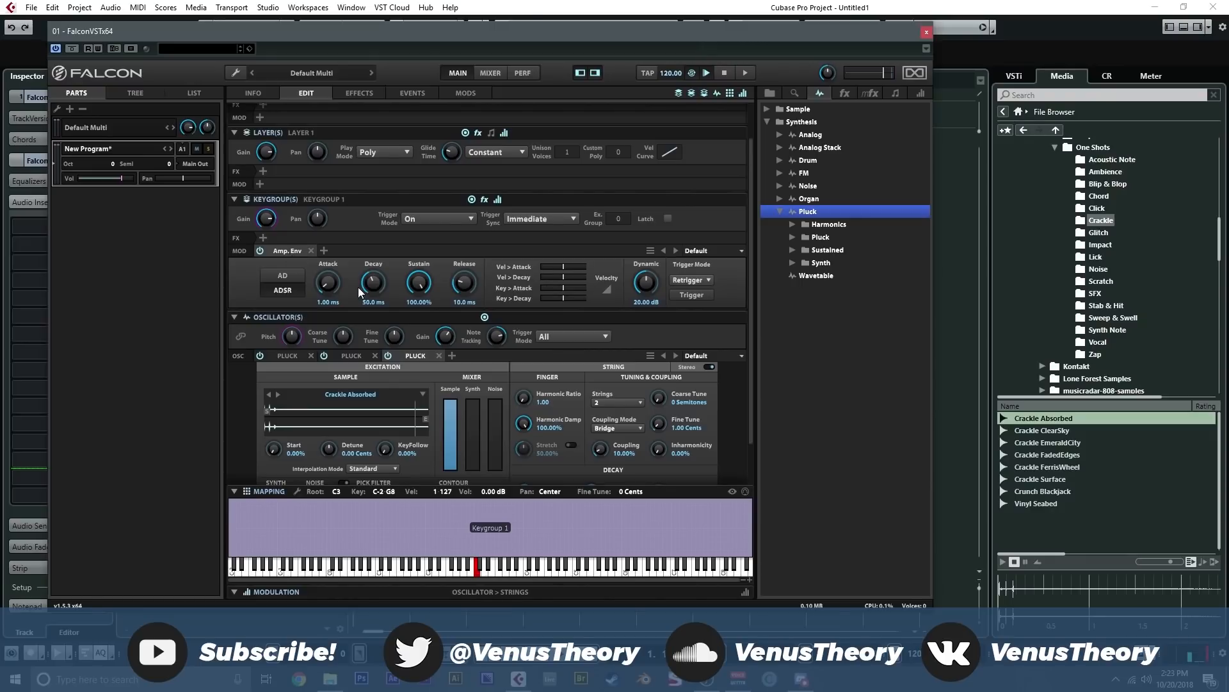
drag(329, 268, 324, 200)
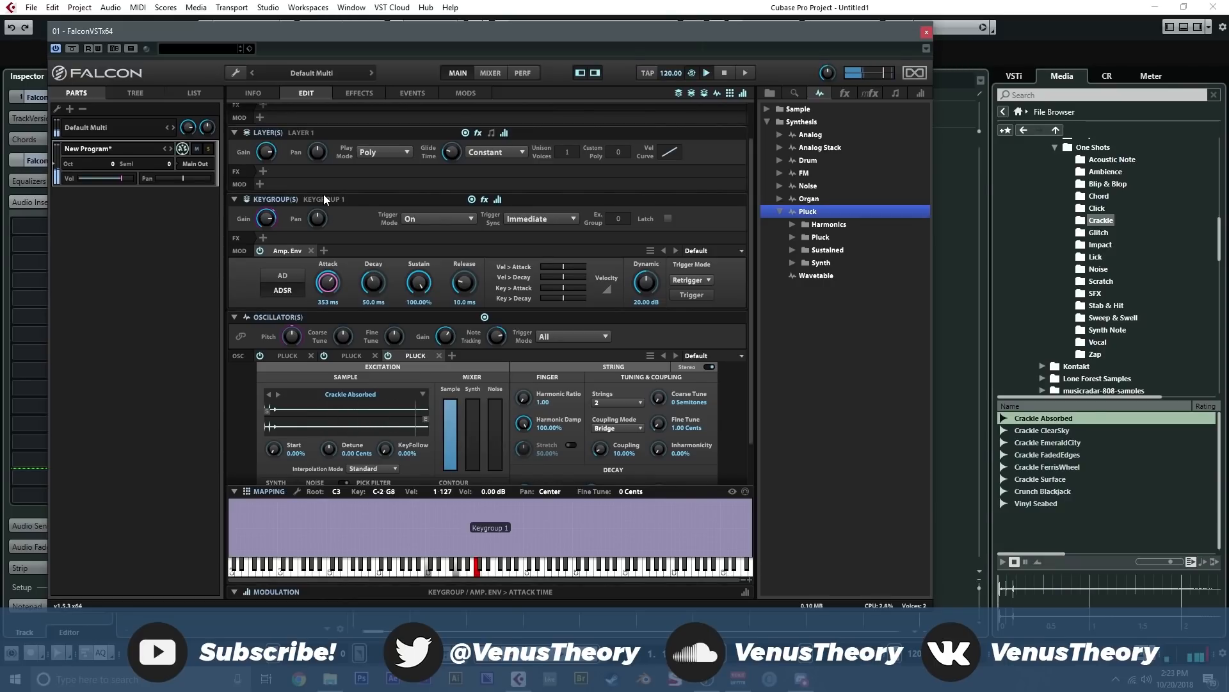
Step: Add the Thorus modulation effect and the SparkVerb reverb to the program's effects chain
click(367, 98)
click(844, 92)
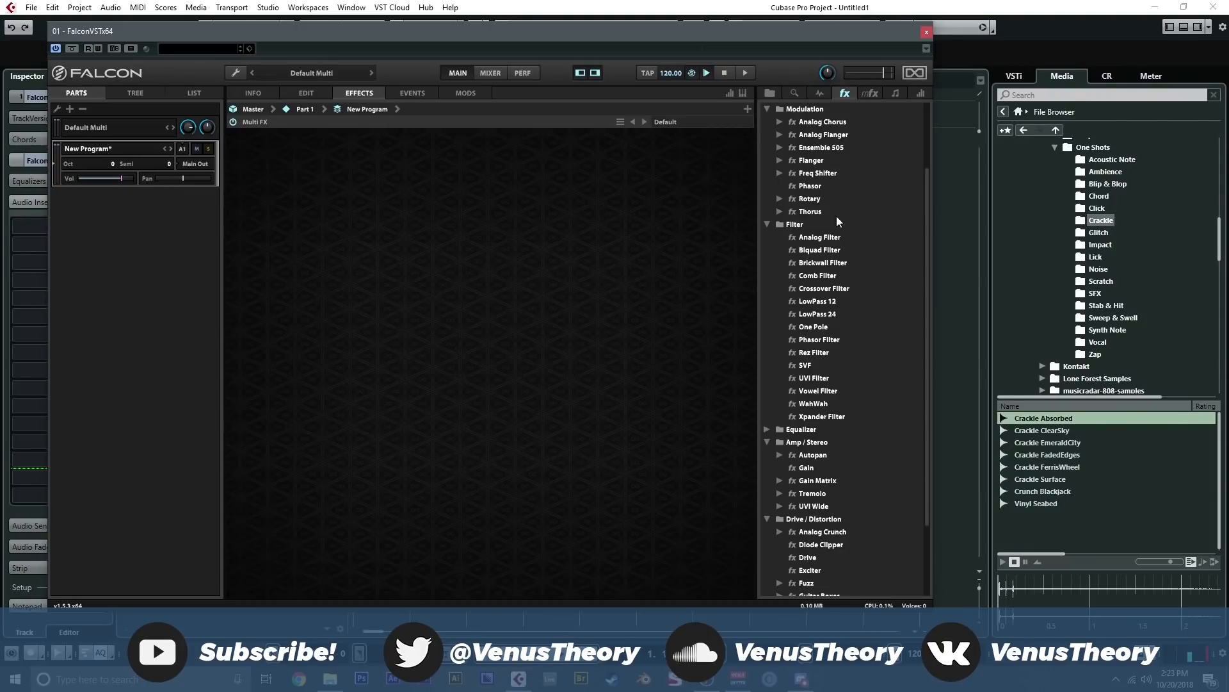
drag(812, 214, 490, 200)
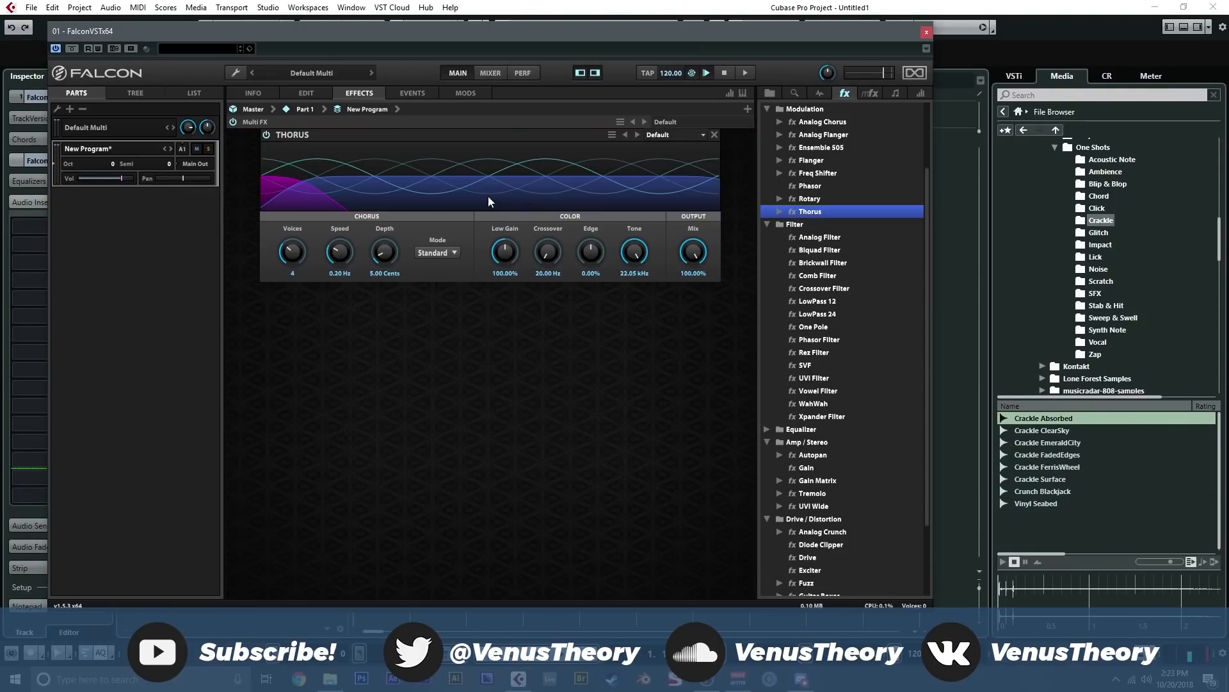
scroll(846, 308, up, 3)
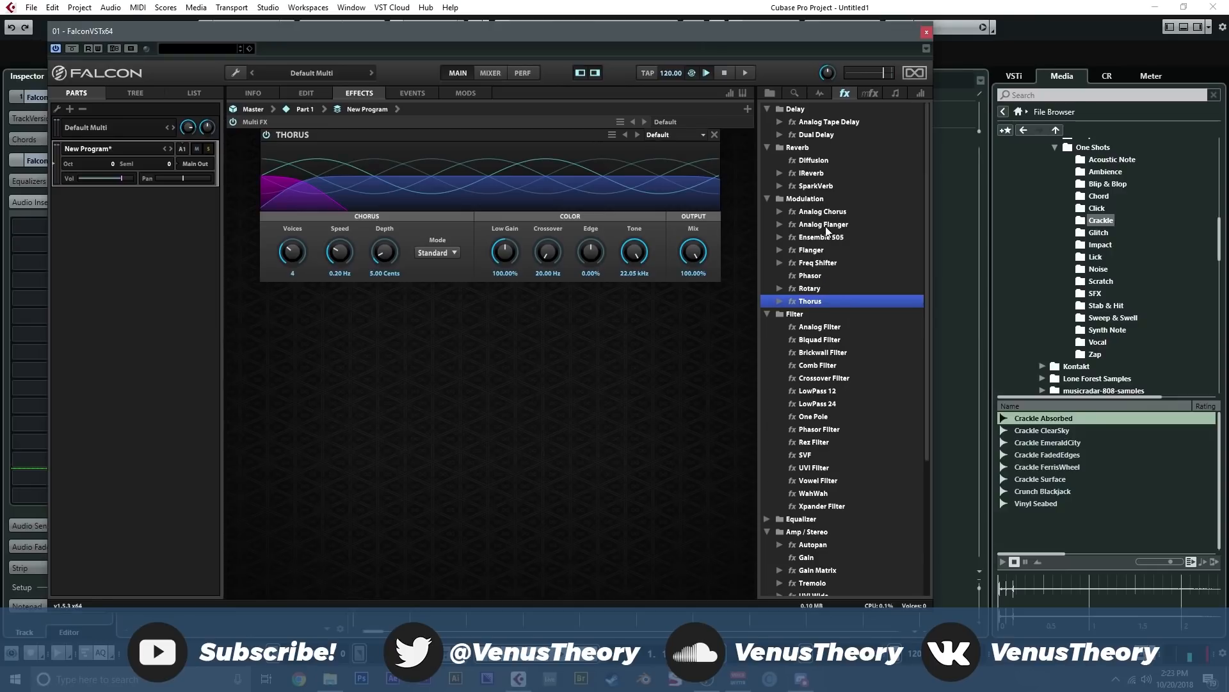
double_click(816, 186)
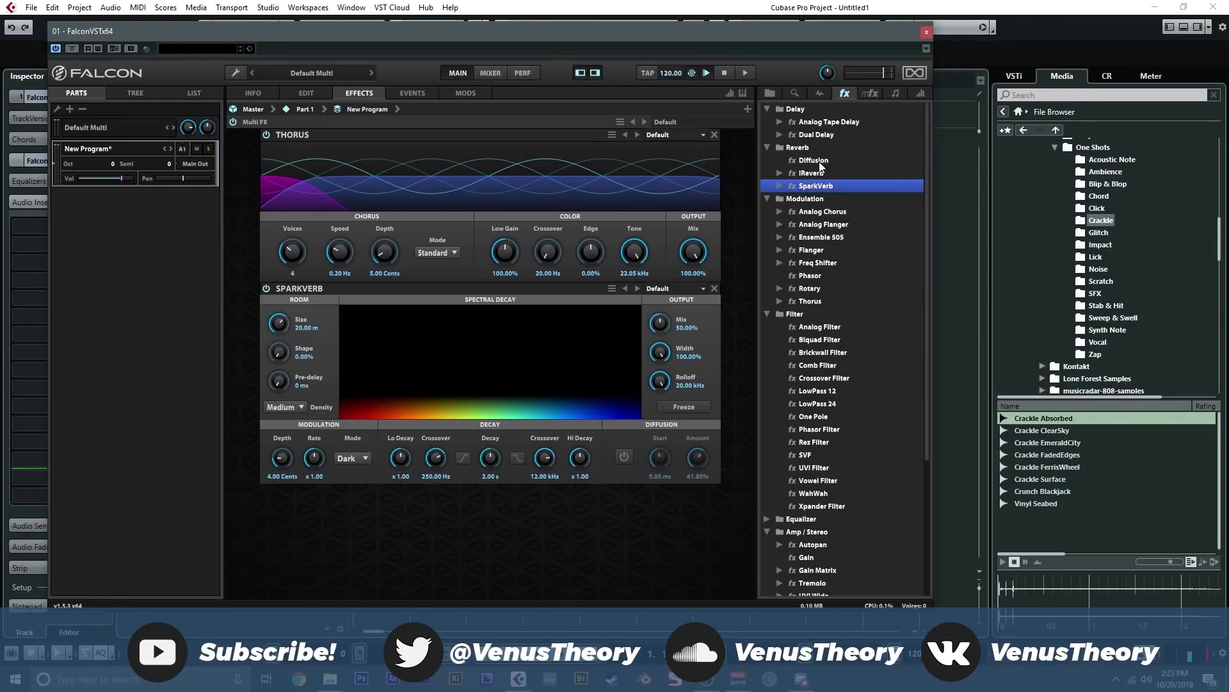
Step: Add a Dual Delay after SparkVerb and load its Magic Box stereo delay preset
drag(820, 136, 563, 477)
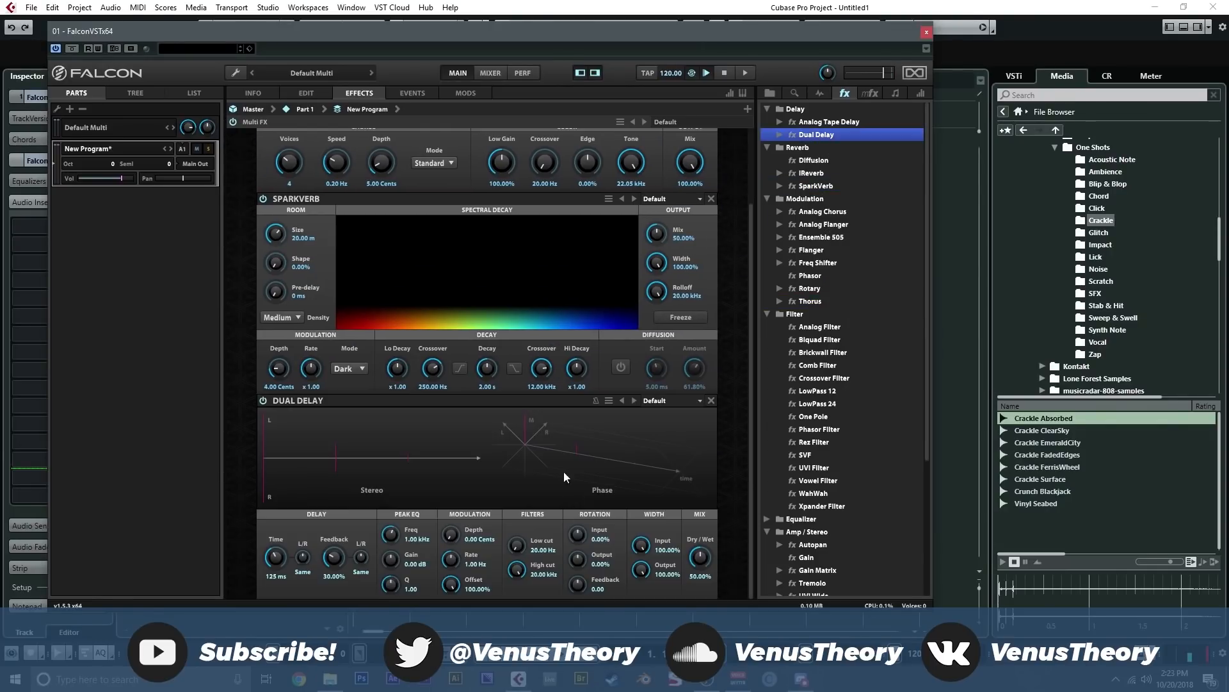
click(671, 401)
mouse_move(687, 425)
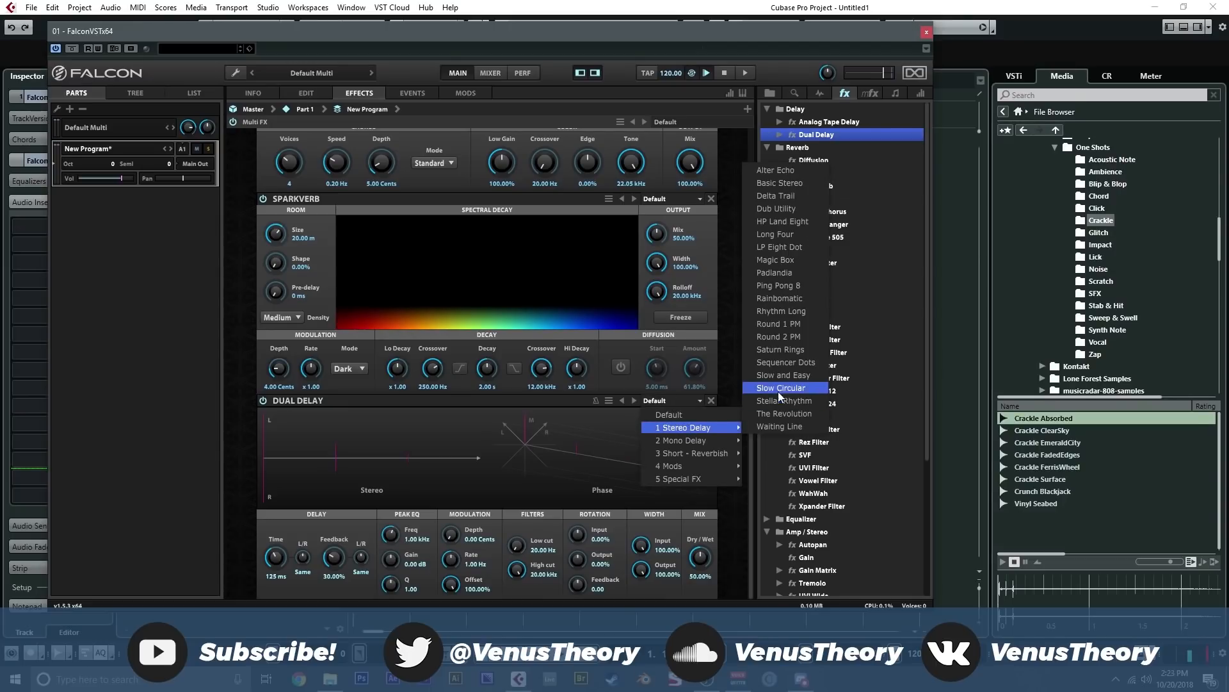
click(783, 261)
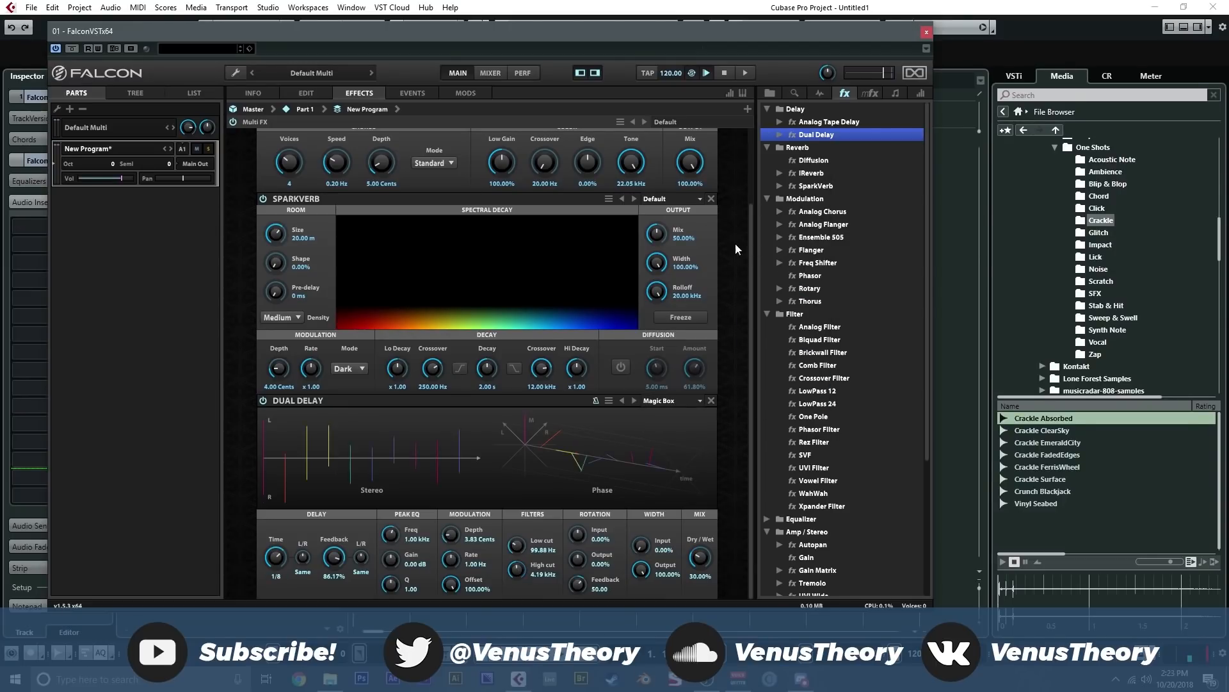
Step: Load SparkVerb's Curiosity preset from the Large to Endless group and set the Thorus Mix to 74%
click(675, 200)
mouse_move(696, 250)
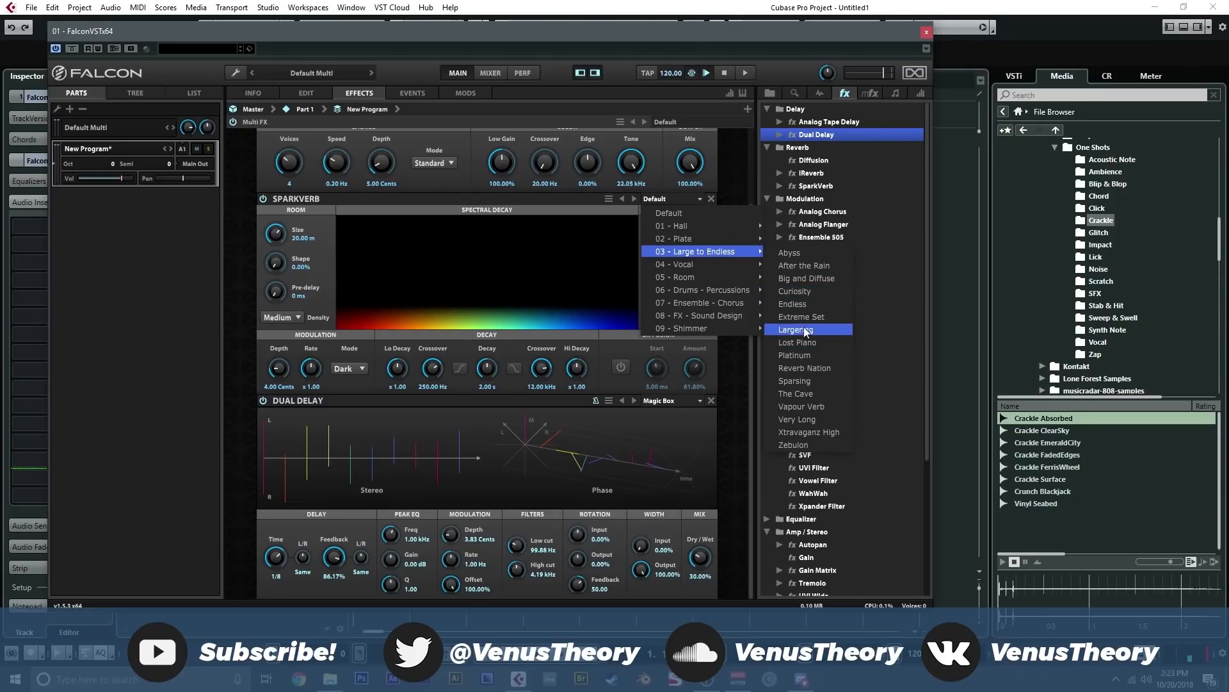
click(797, 291)
scroll(717, 308, up, 2)
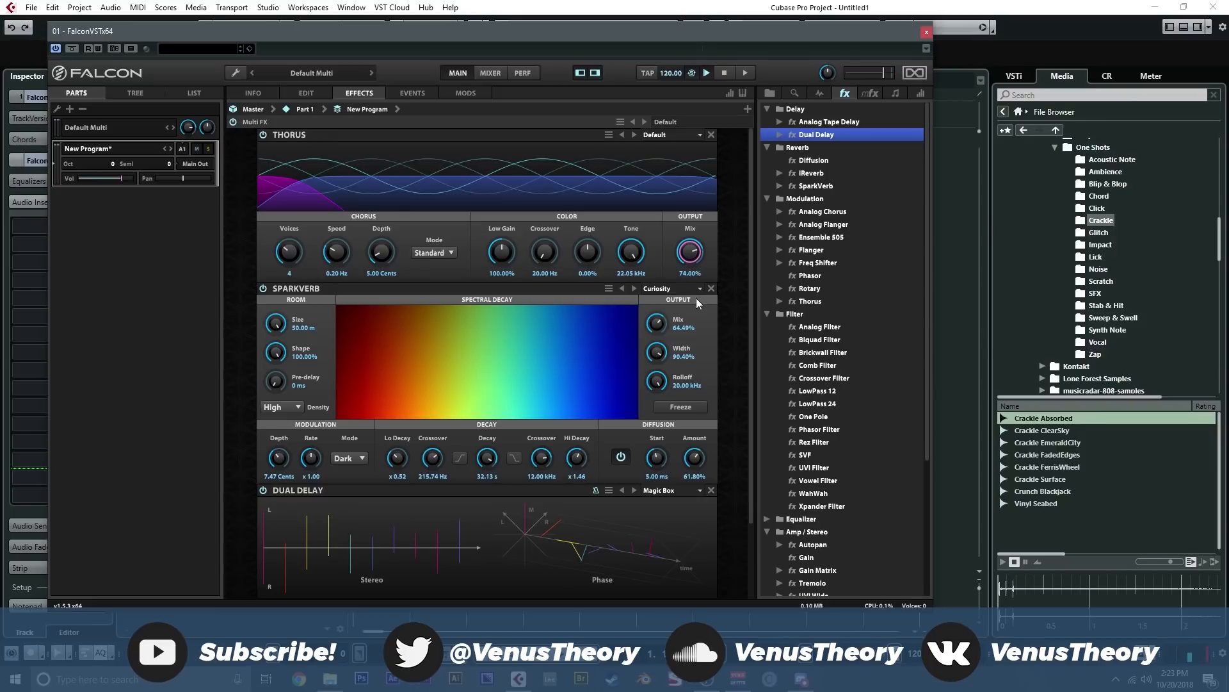
Step: Insert a Drive effect between SparkVerb and Dual Delay and set its Amount to about 18%
scroll(826, 300, down, 5)
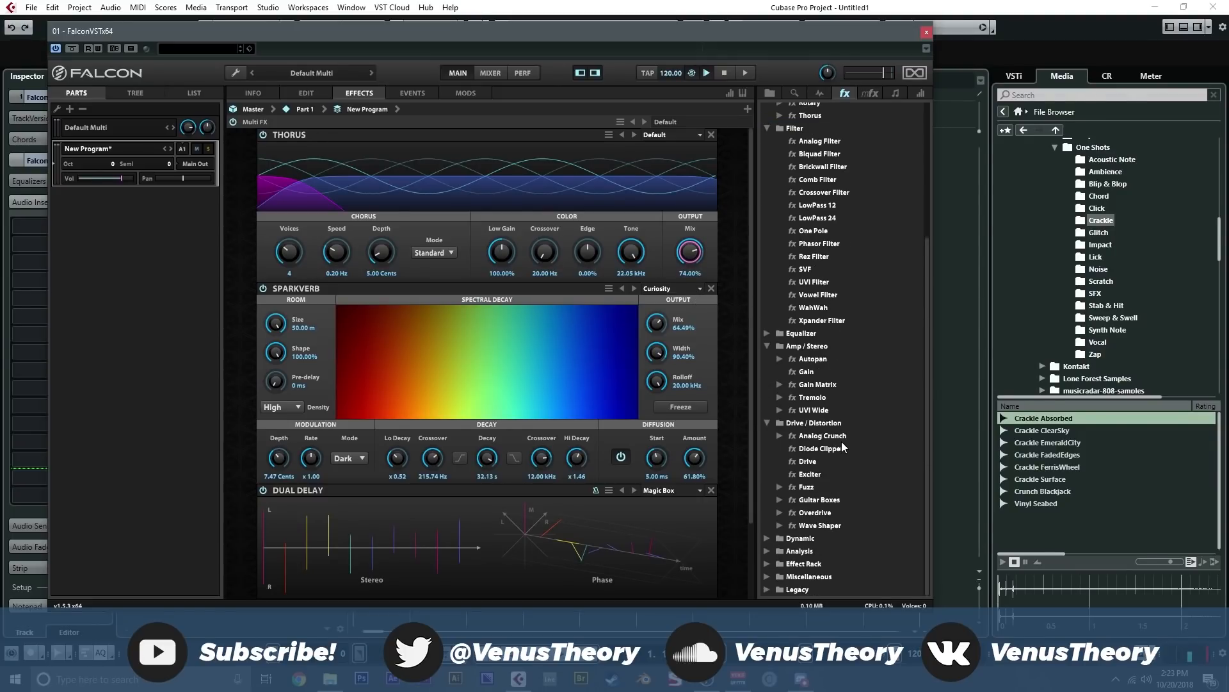
drag(822, 457, 447, 484)
drag(379, 523, 369, 491)
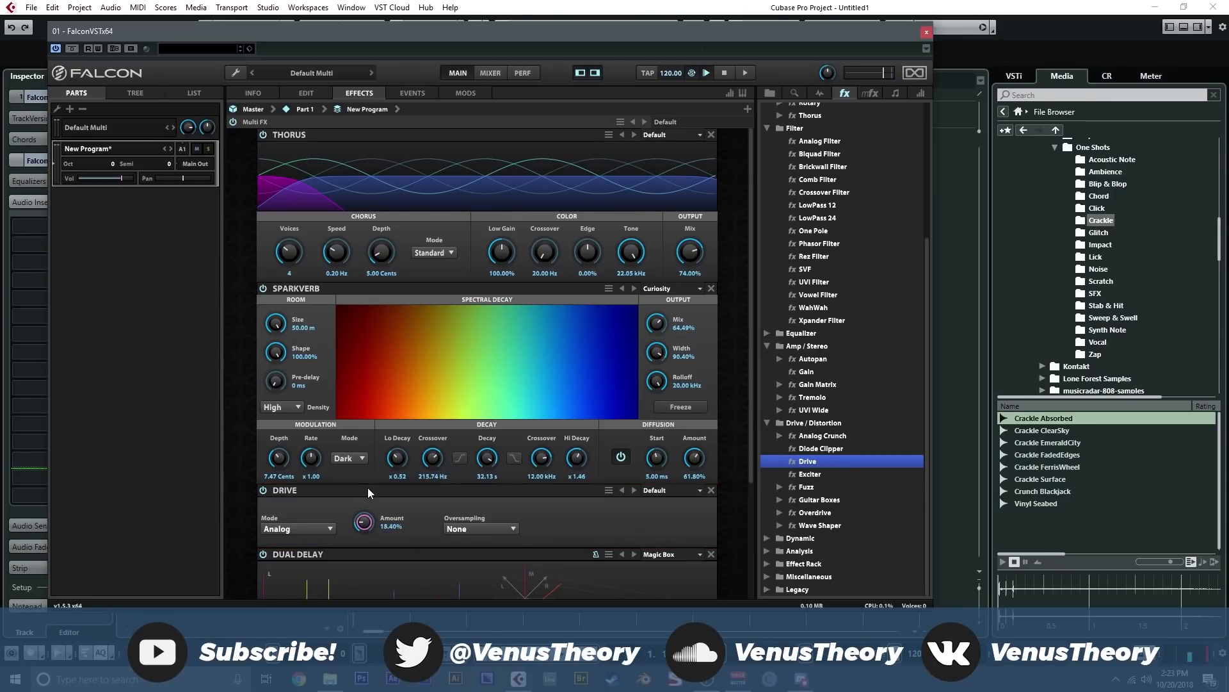
Step: Insert an Analog Filter between Thorus and SparkVerb, with its Cutoff at about 313 Hz and modulated by the Modulation Wheel
scroll(833, 320, up, 1)
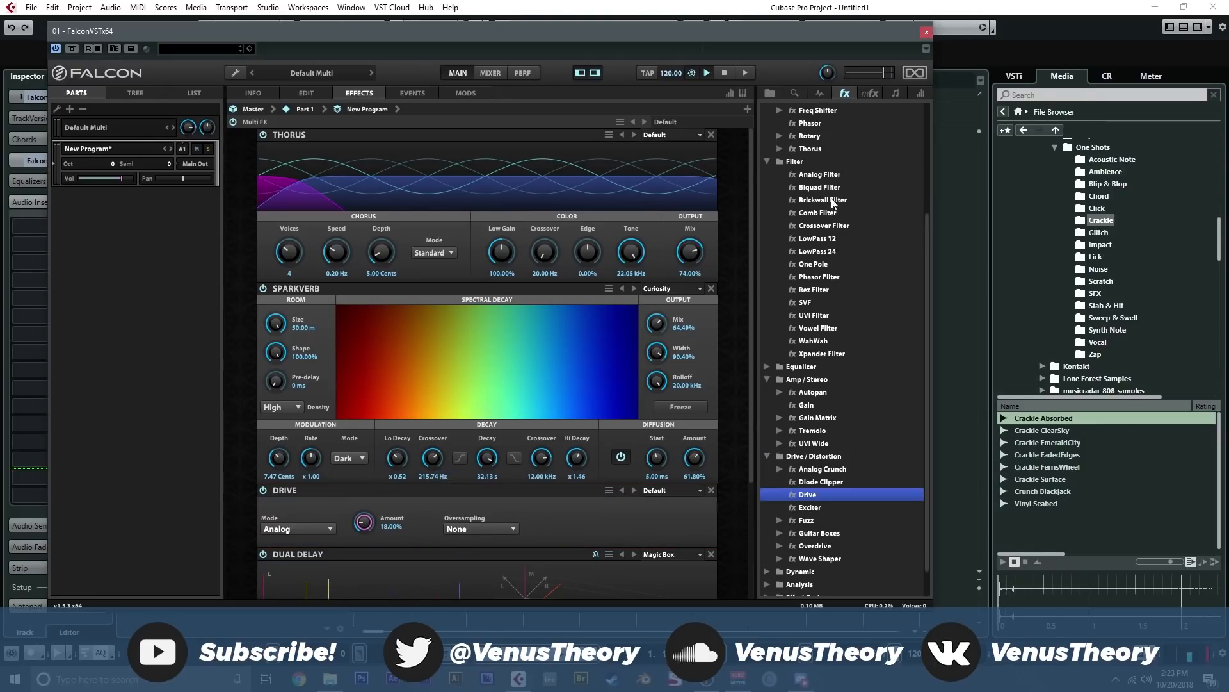
drag(826, 174, 447, 283)
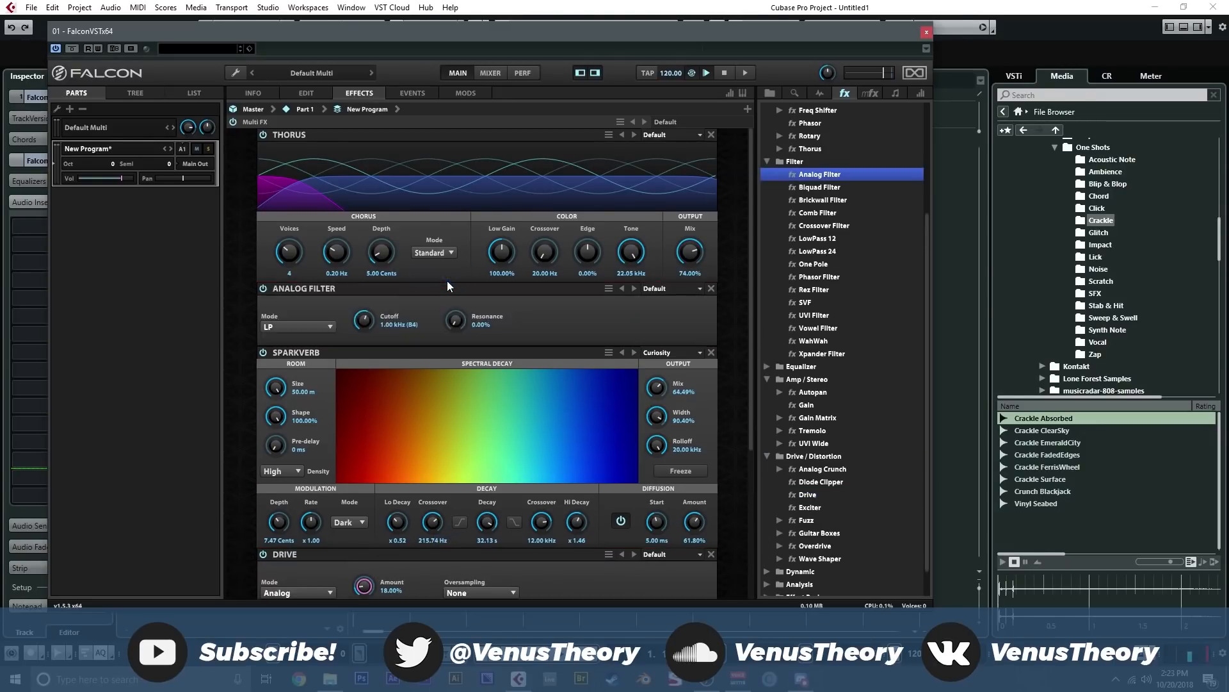
right_click(362, 322)
mouse_move(390, 328)
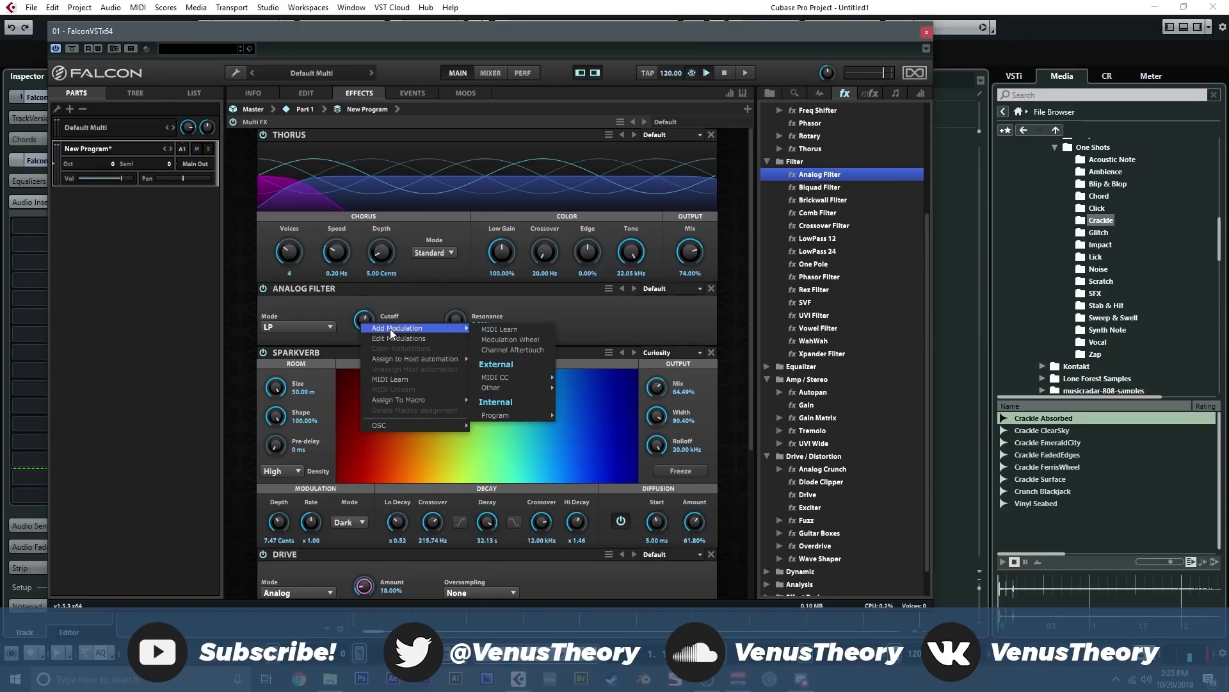
click(509, 340)
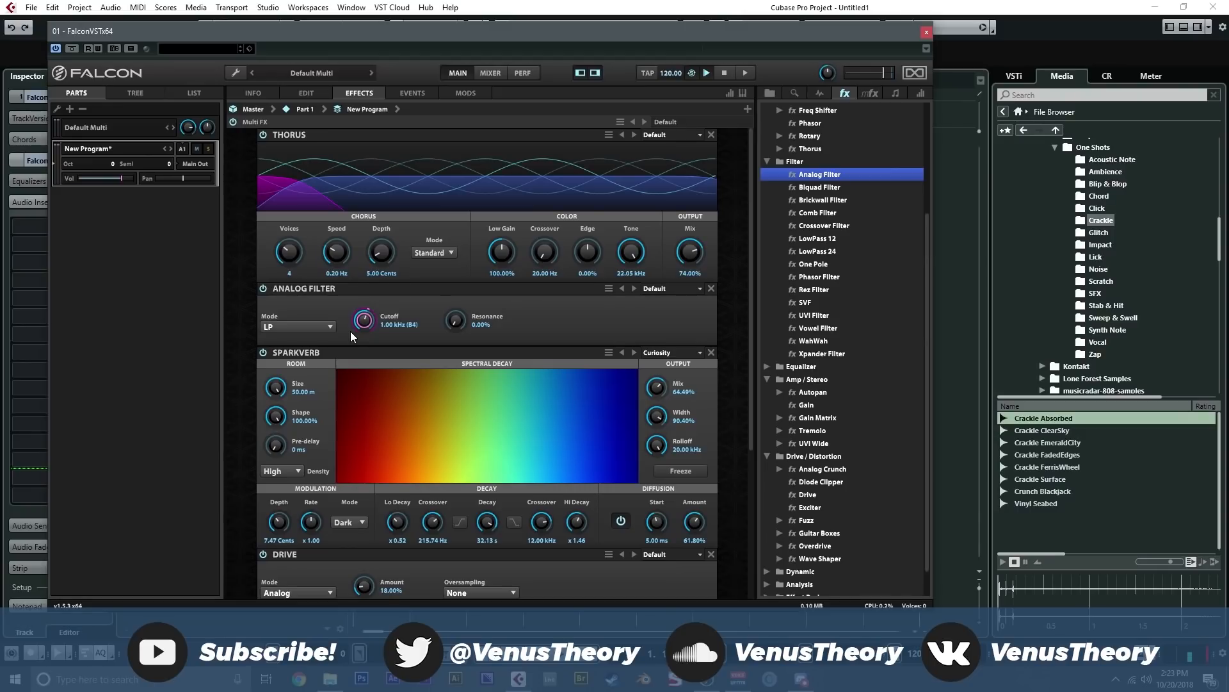
drag(374, 318, 367, 343)
Step: Add a Wavetable oscillator after the three Pluck oscillators and load the Drunk Wave wavetable from the Mo category
click(320, 94)
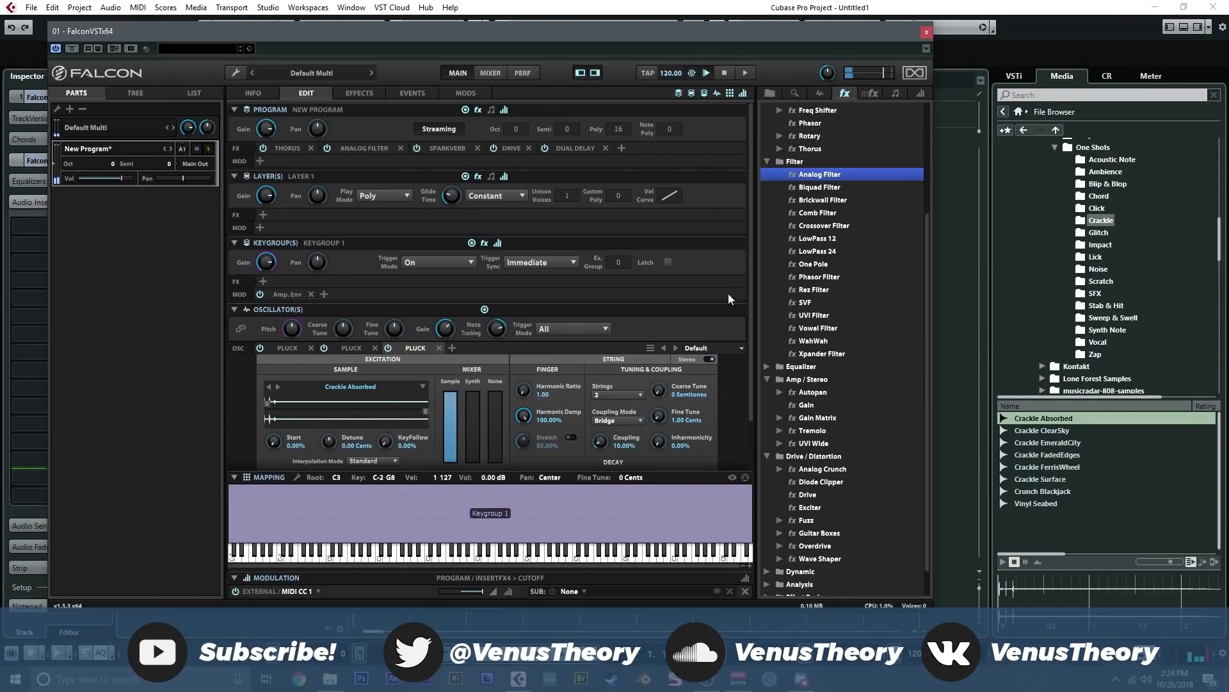
click(817, 96)
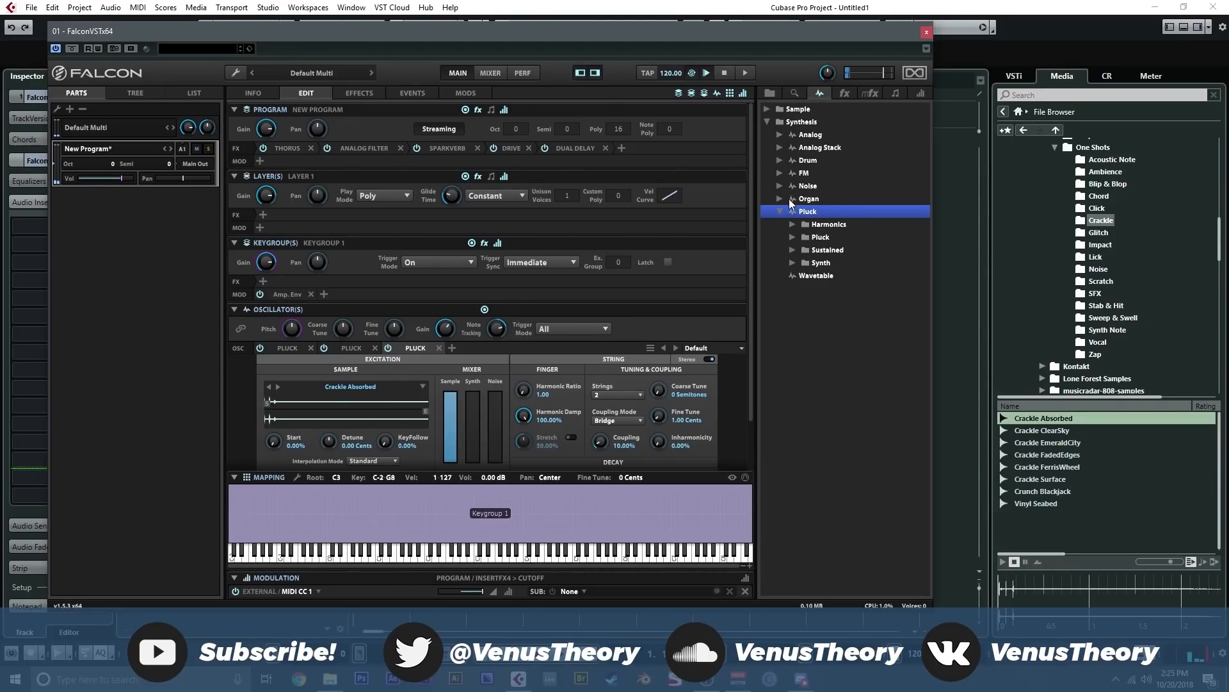
click(808, 278)
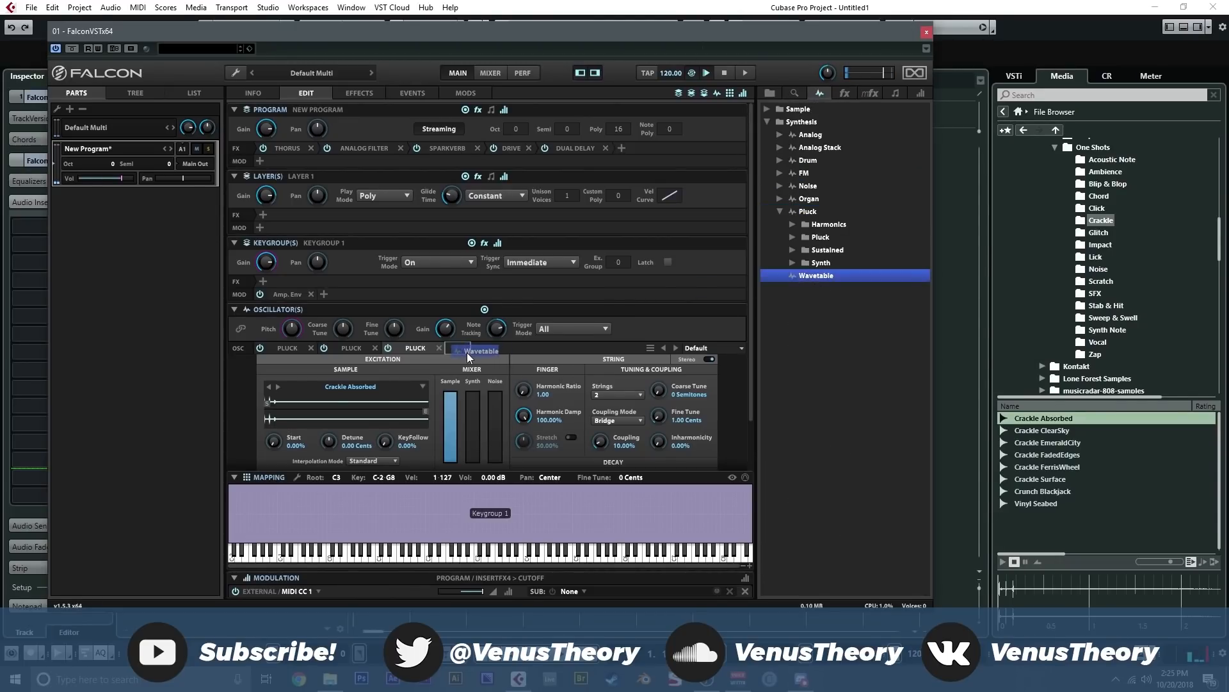
drag(466, 352, 467, 352)
click(480, 374)
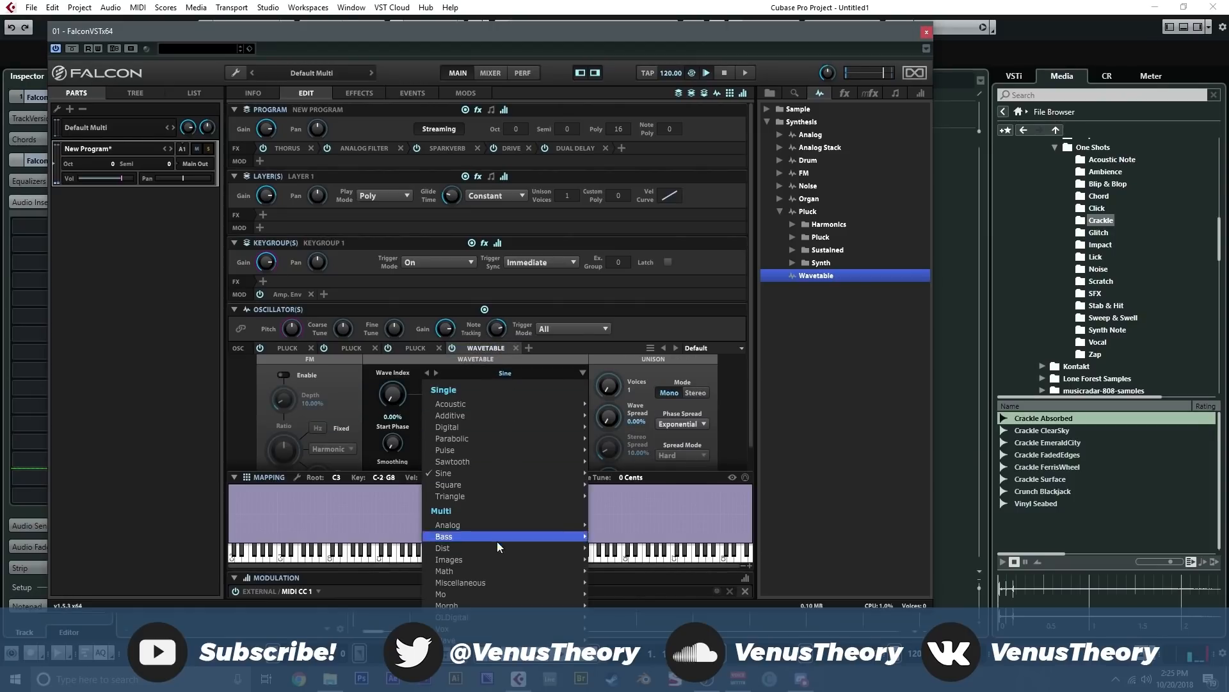
mouse_move(499, 580)
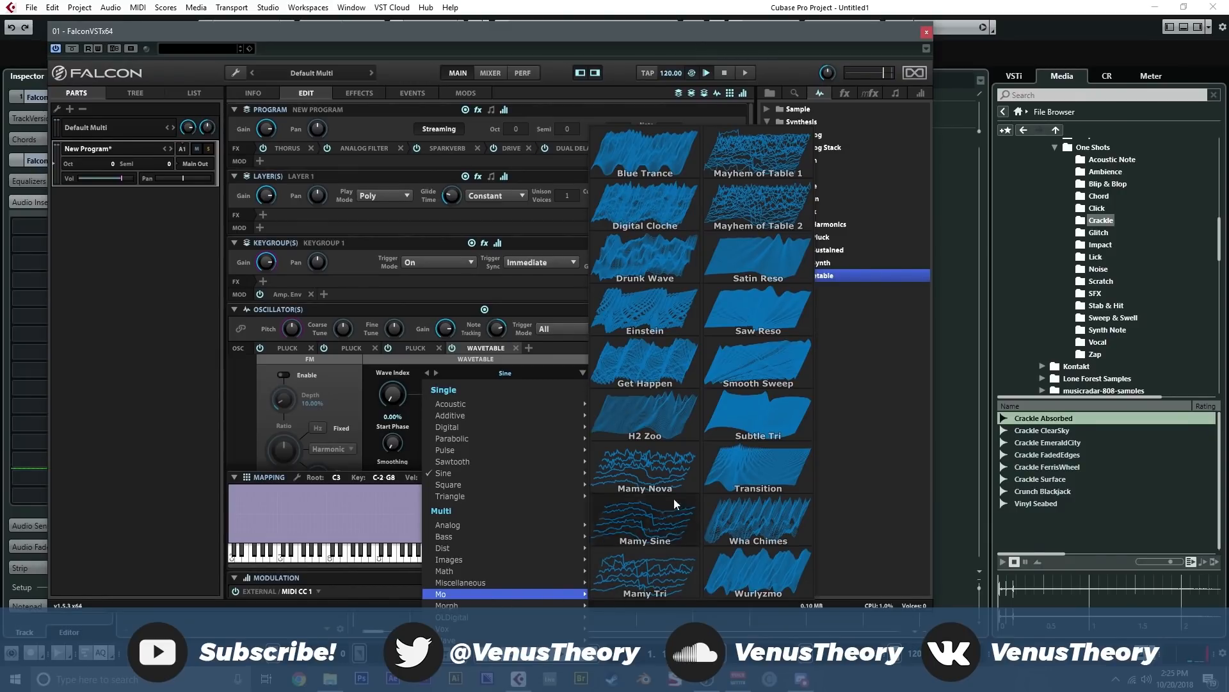
click(664, 273)
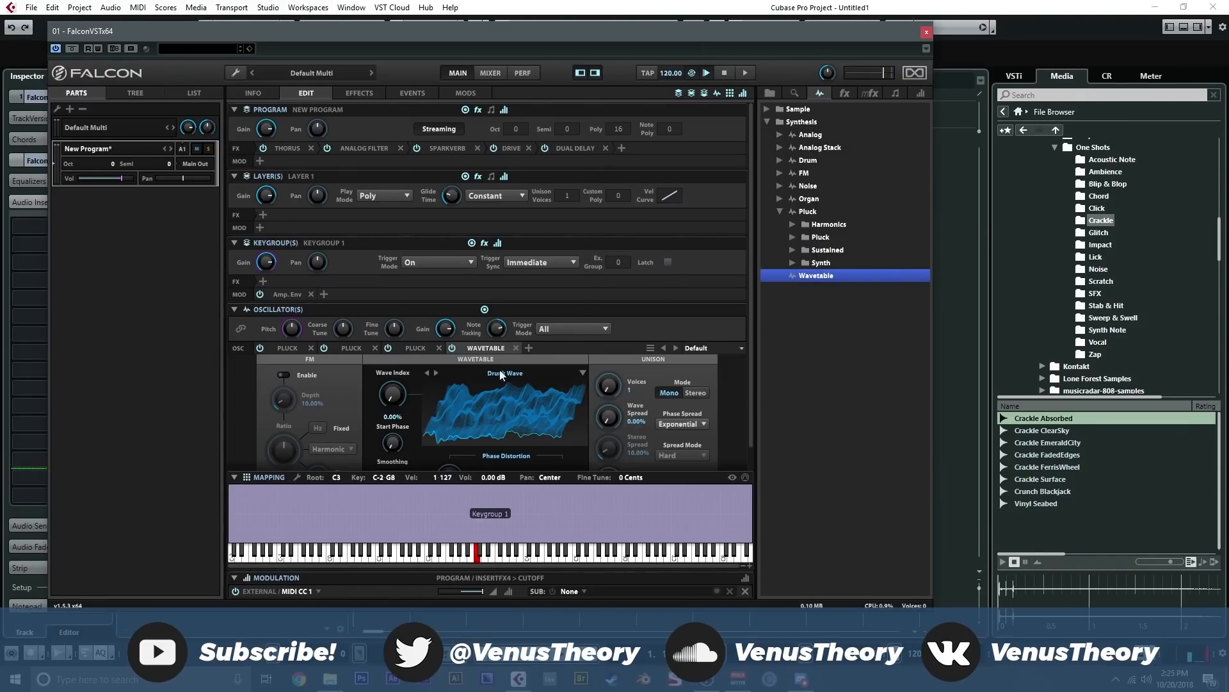
Step: Modulate the Wavetable oscillator's Wave Index with the Modulation Wheel
right_click(395, 398)
mouse_move(448, 289)
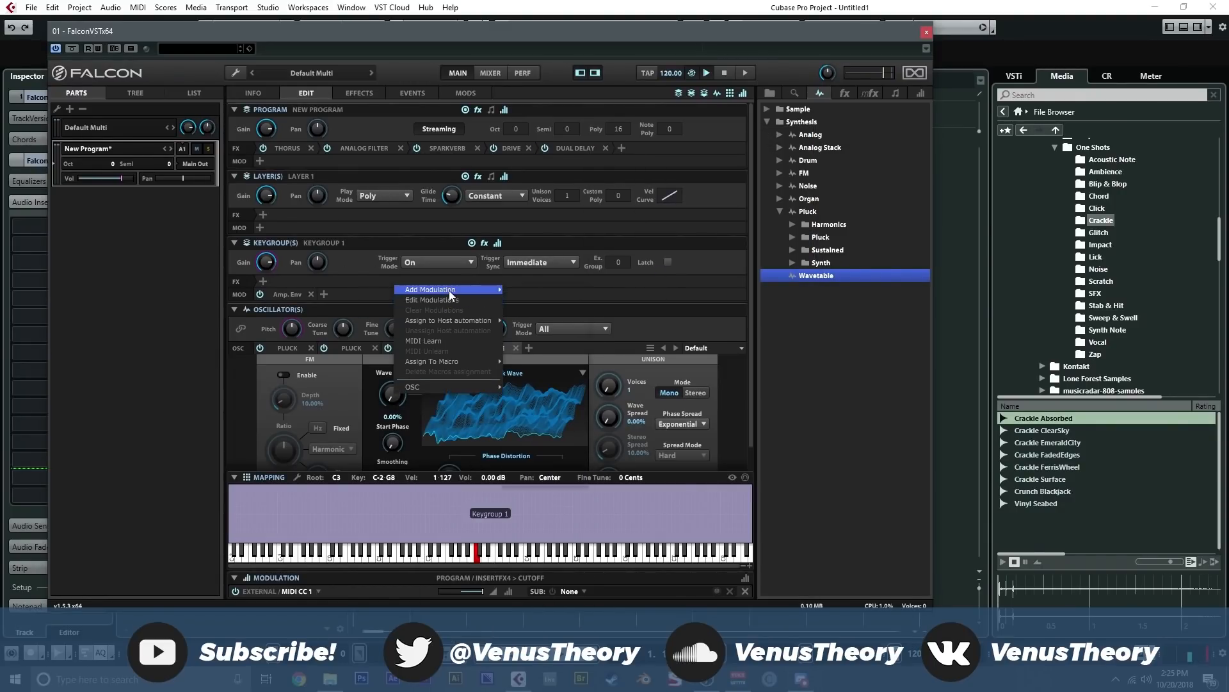
click(556, 301)
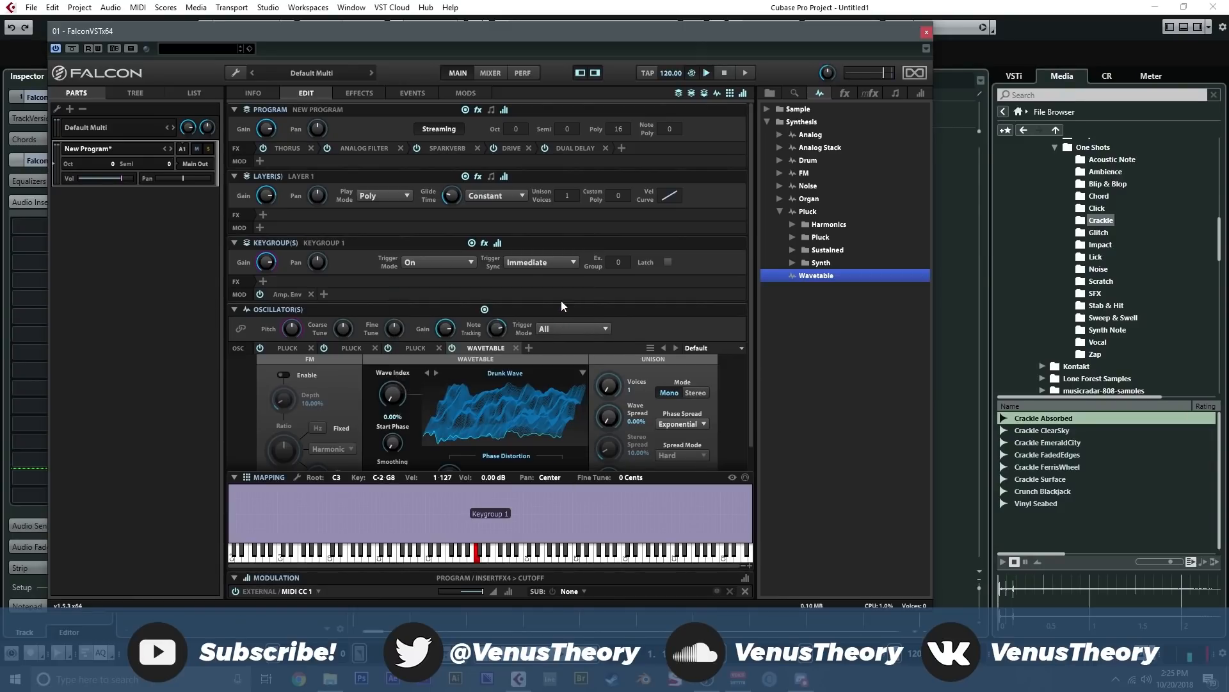
Step: Set the Wavetable unison to Stereo with 3 Voices, Wave Spread about 5%, Stereo Spread about 43% and Detune about 19%
scroll(744, 379, down, 1)
click(692, 367)
drag(610, 365, 609, 326)
mouse_move(612, 402)
mouse_down()
mouse_move(608, 376)
mouse_move(607, 394)
mouse_up()
drag(609, 439, 607, 389)
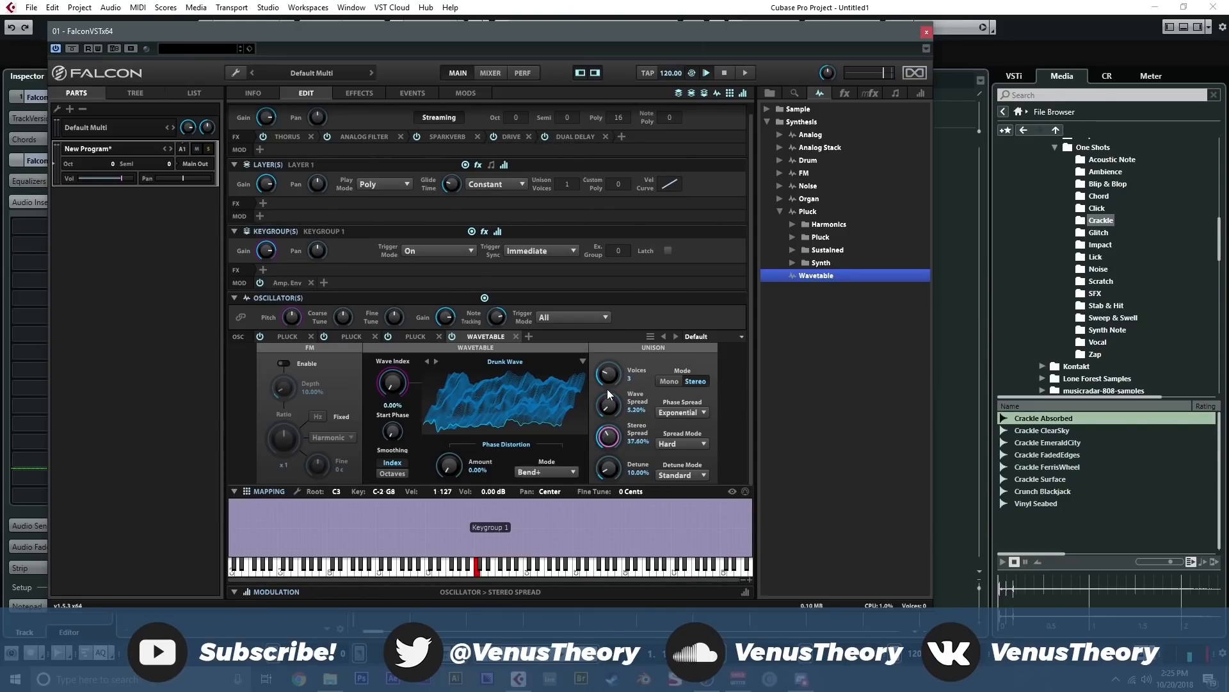
drag(615, 461, 613, 447)
Step: Lower the Wavetable oscillator's Gain and add a MIDI Learn modulation to it using MIDI CC 73
drag(445, 317, 442, 337)
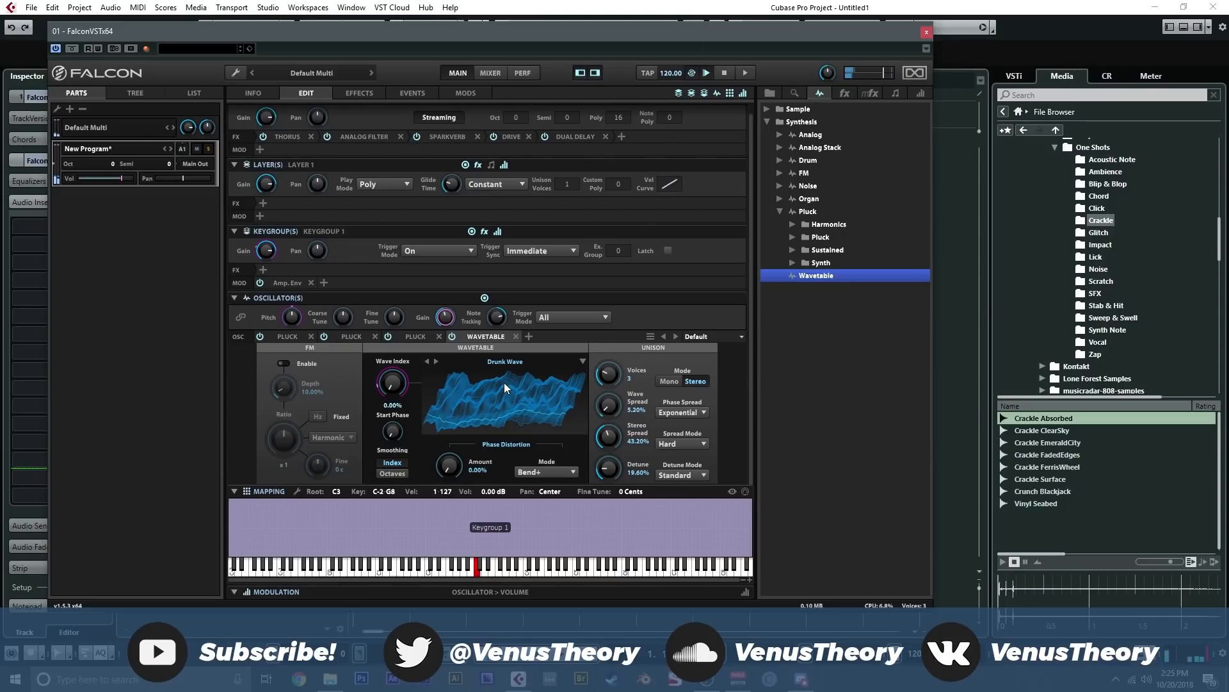
right_click(447, 321)
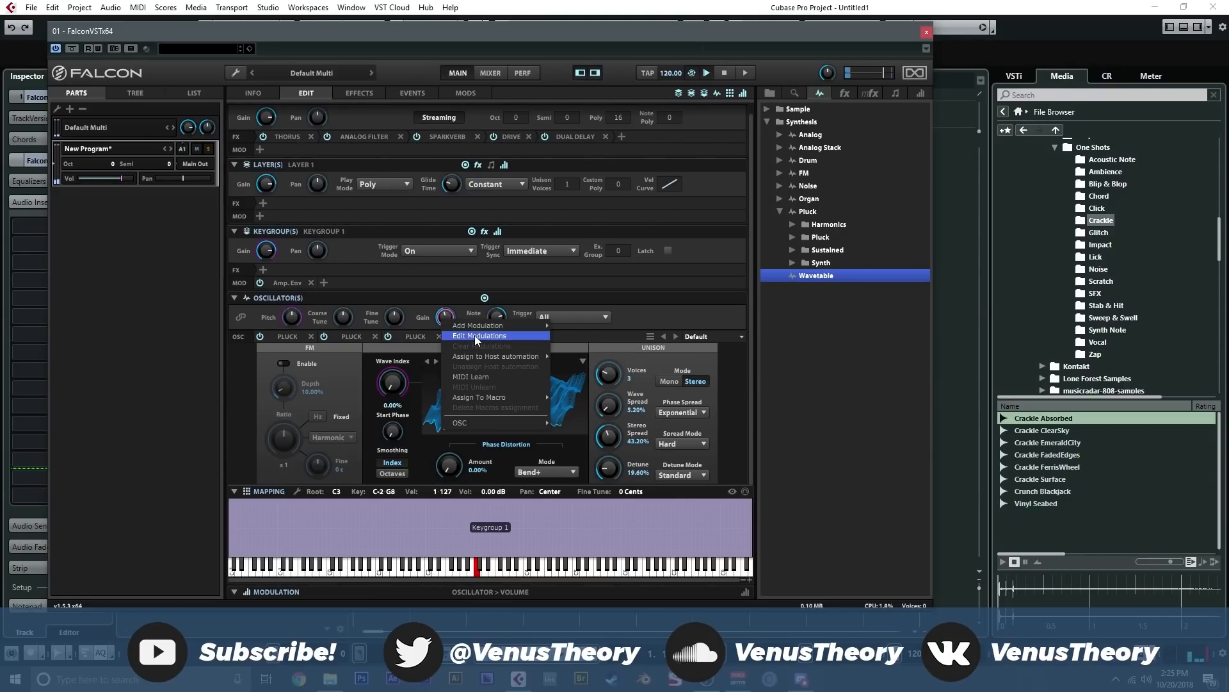
click(569, 328)
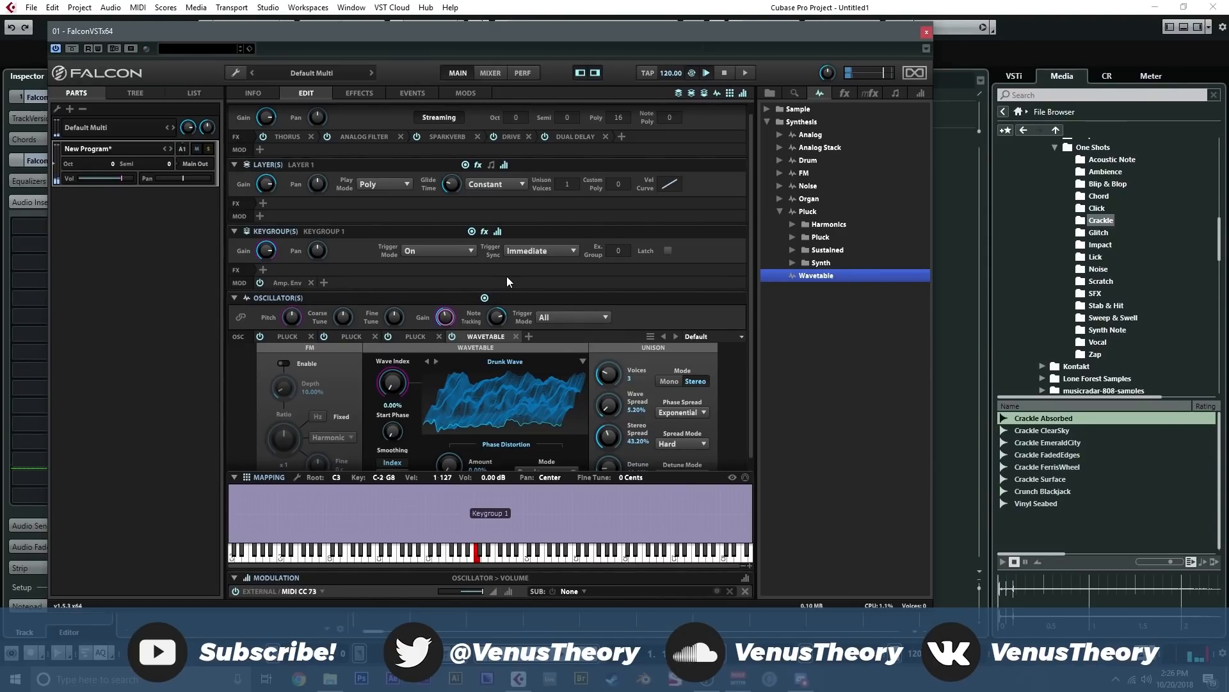
Step: Open the program's effects chain
click(362, 95)
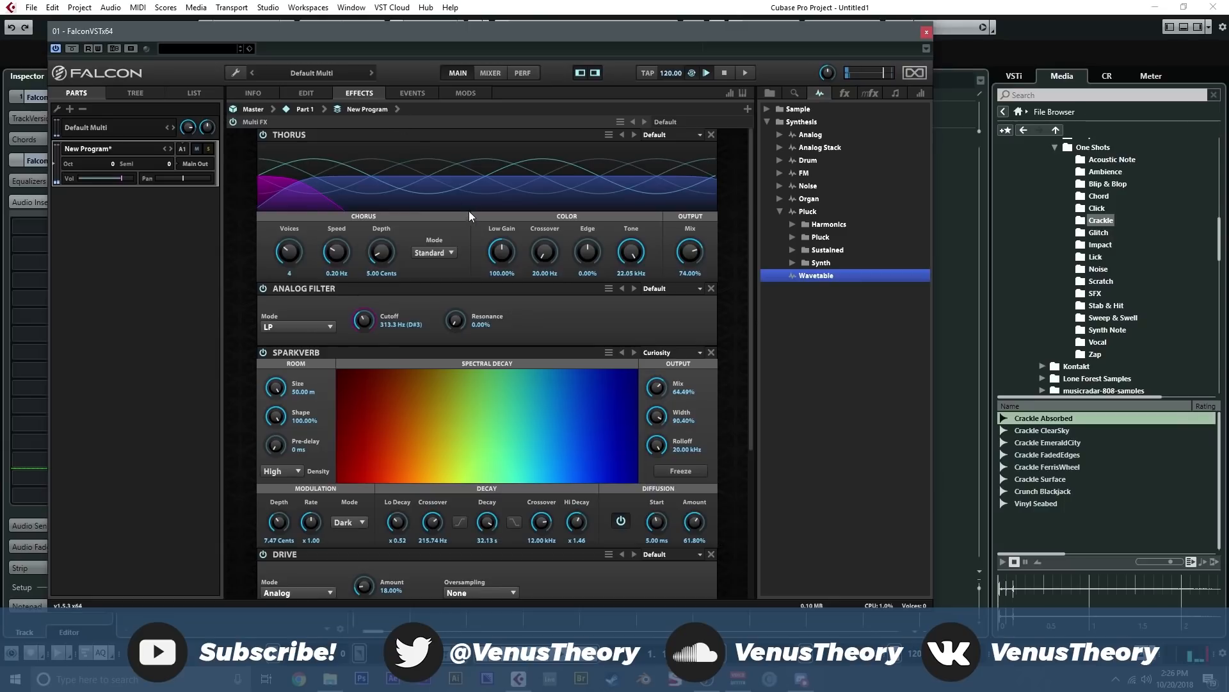